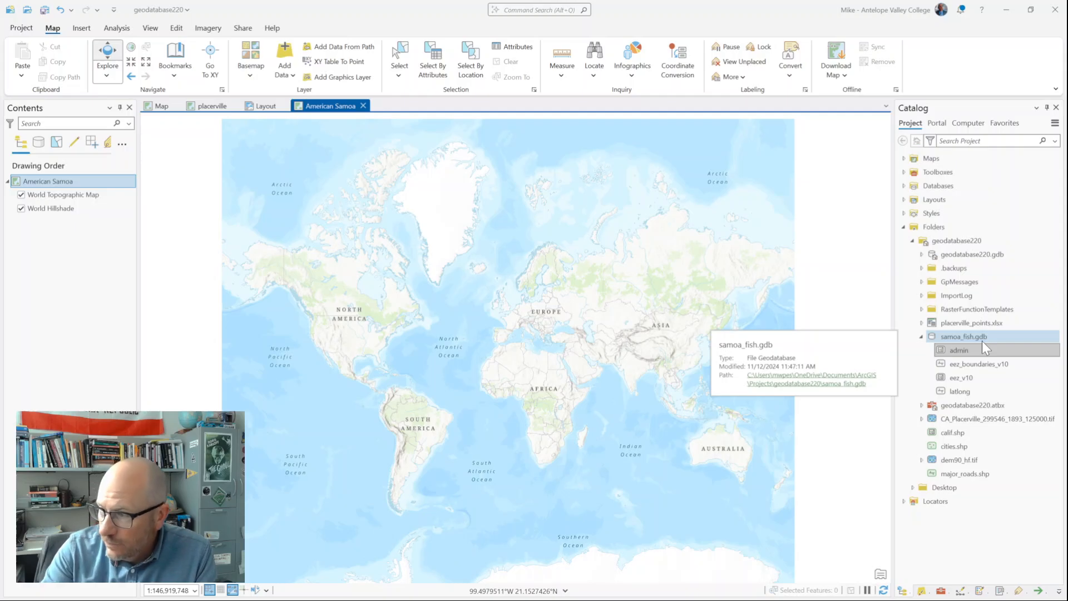
Step: Start creating a feature dataset in geodatabase220.gdb and name it amer_samoa
click(979, 346)
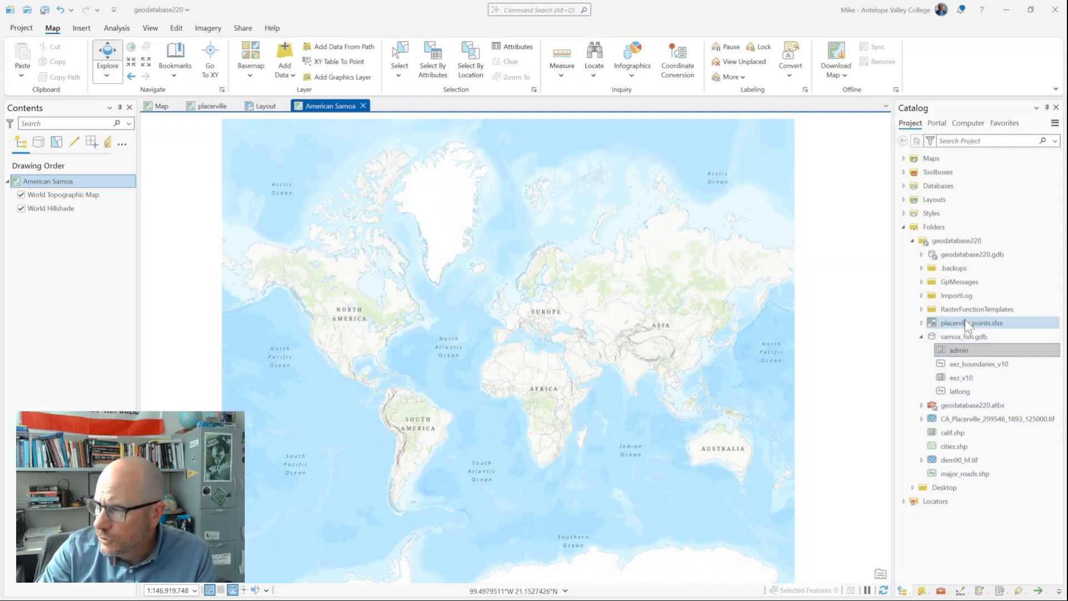
click(921, 254)
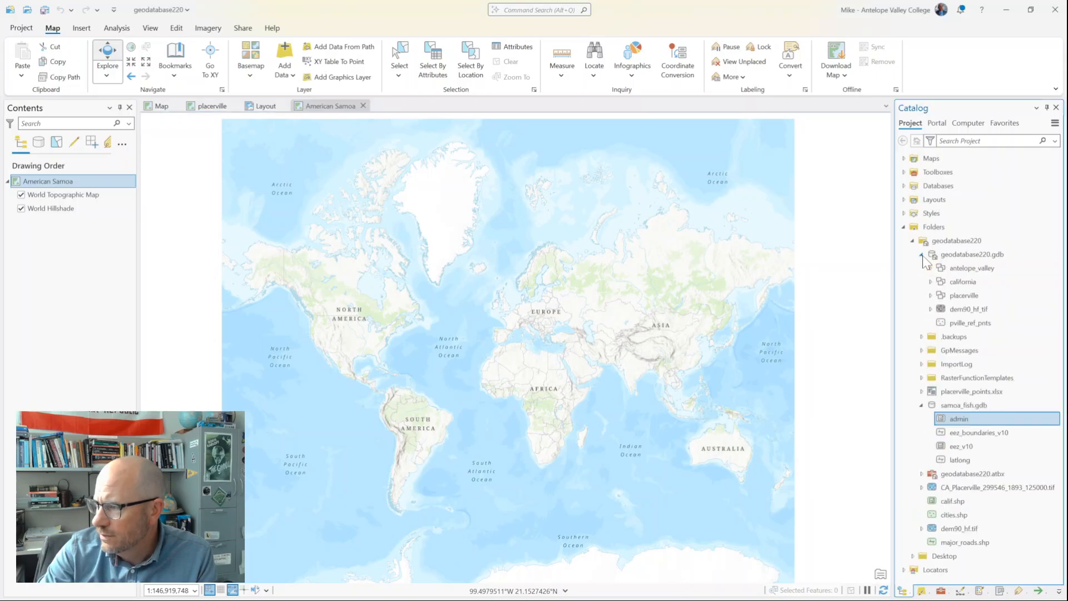
right_click(964, 255)
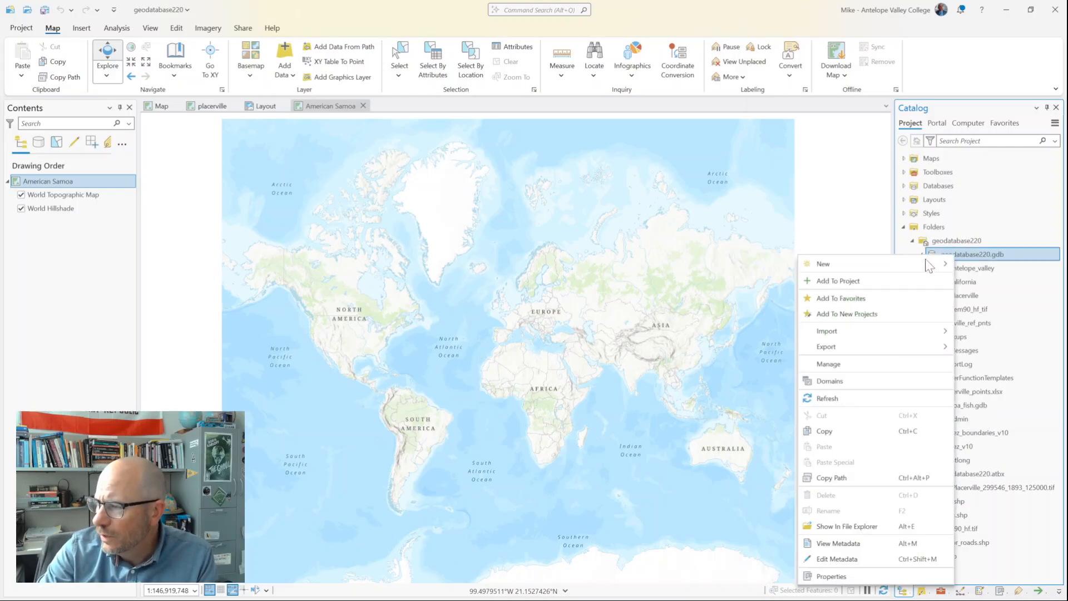
mouse_move(921, 264)
click(714, 266)
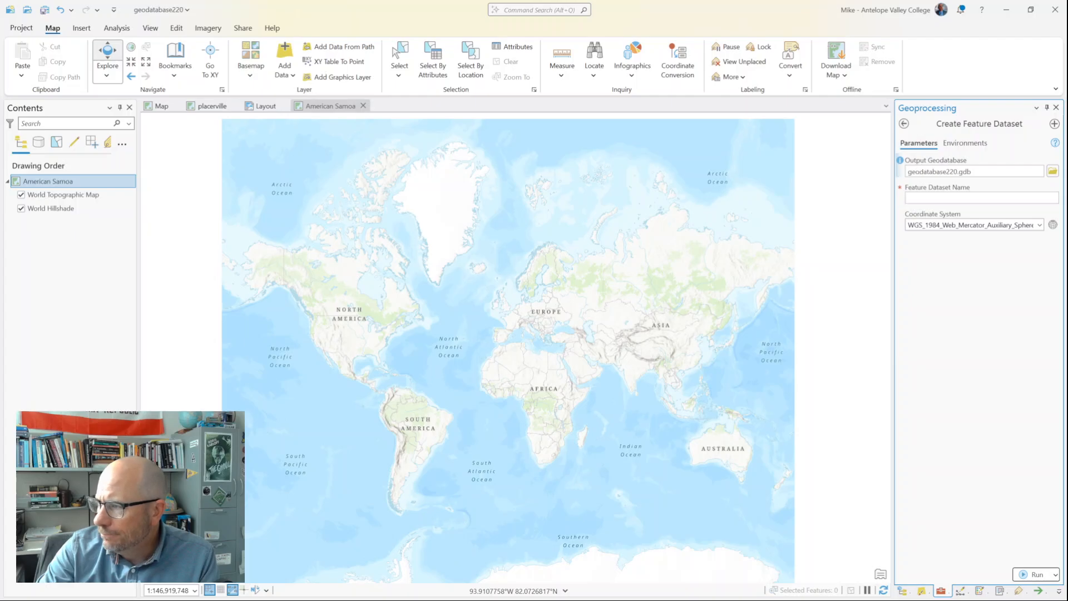
click(981, 198)
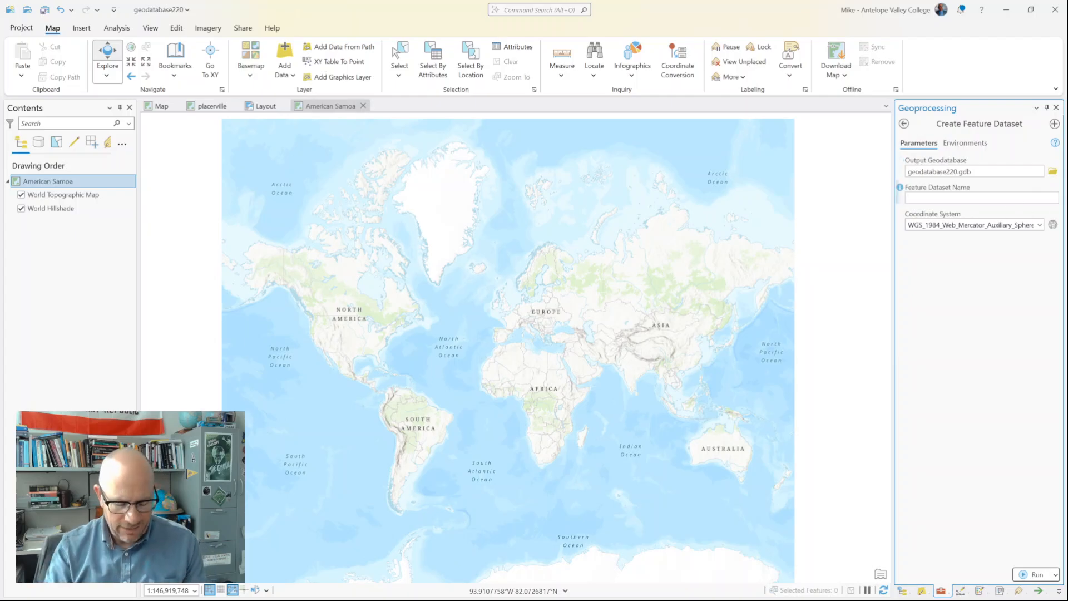
text(AMER)
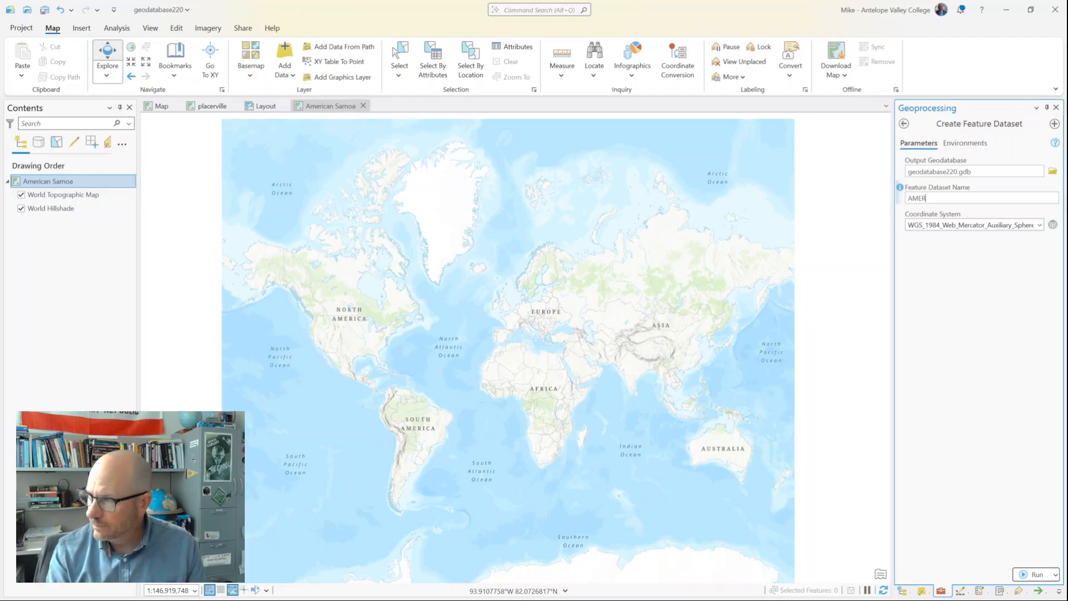
key(BackSpace)
key(BackSpace)
key(BackSpace)
key(BackSpace)
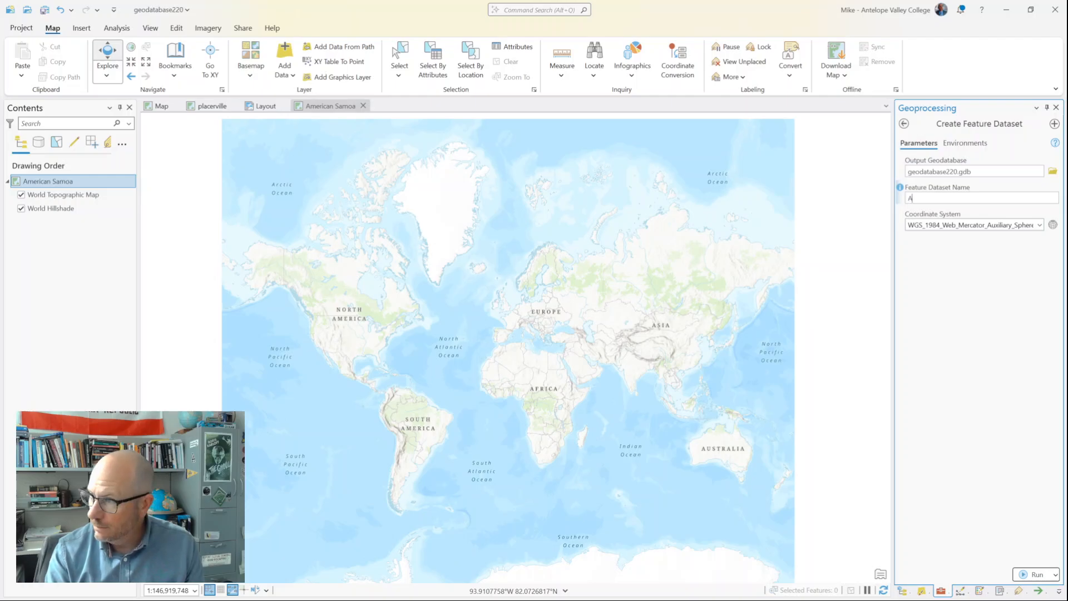
text(amer)
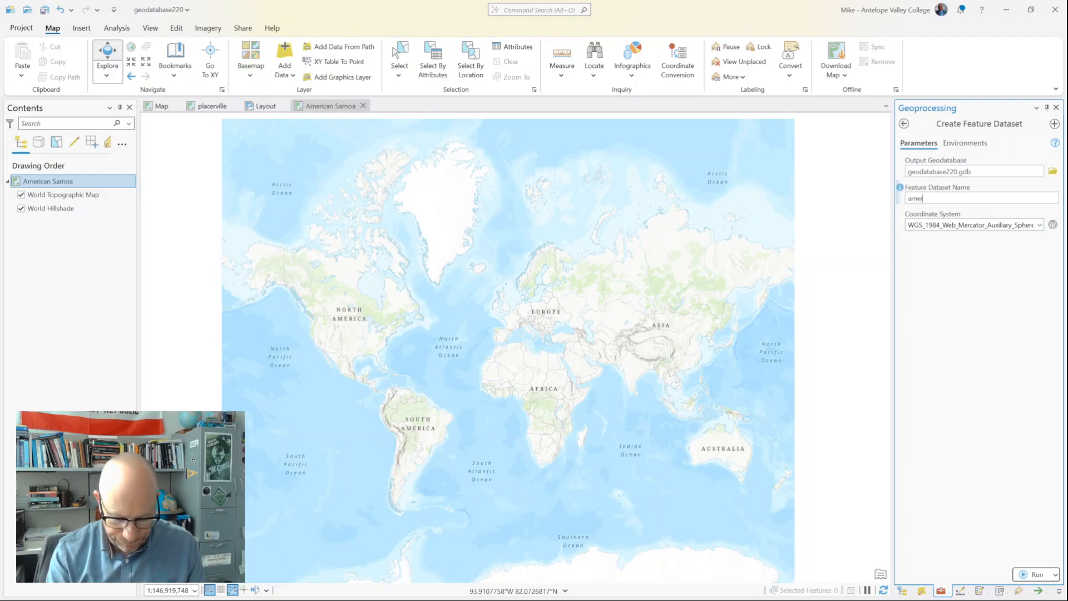
text(_samoa)
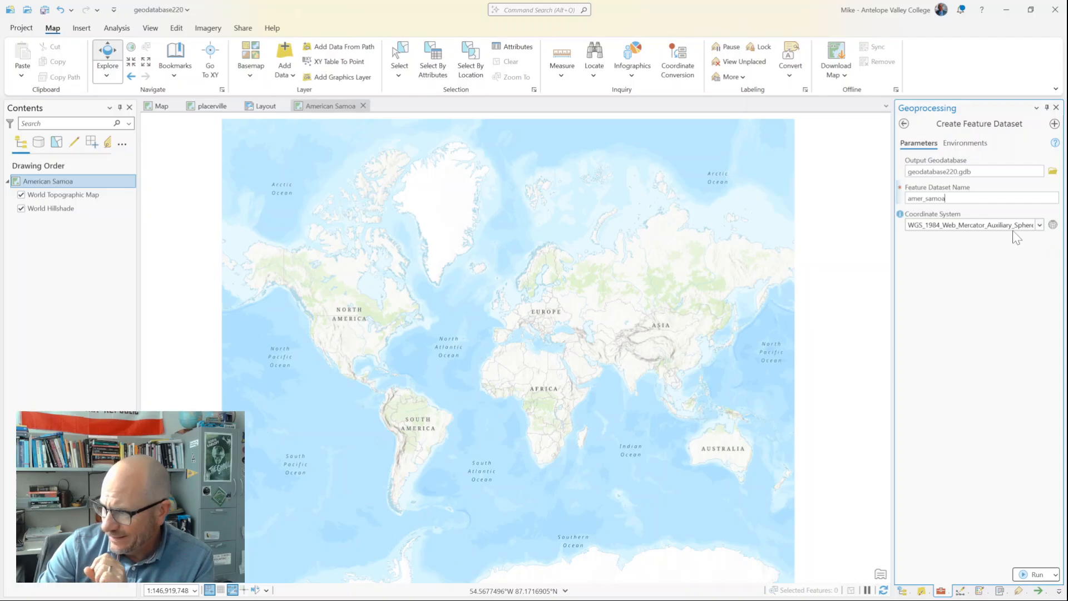
Step: Find the Mercator systems by searching for mercator, and set the dataset's projected coordinate system to WGS 1984 World Mercator
click(1052, 225)
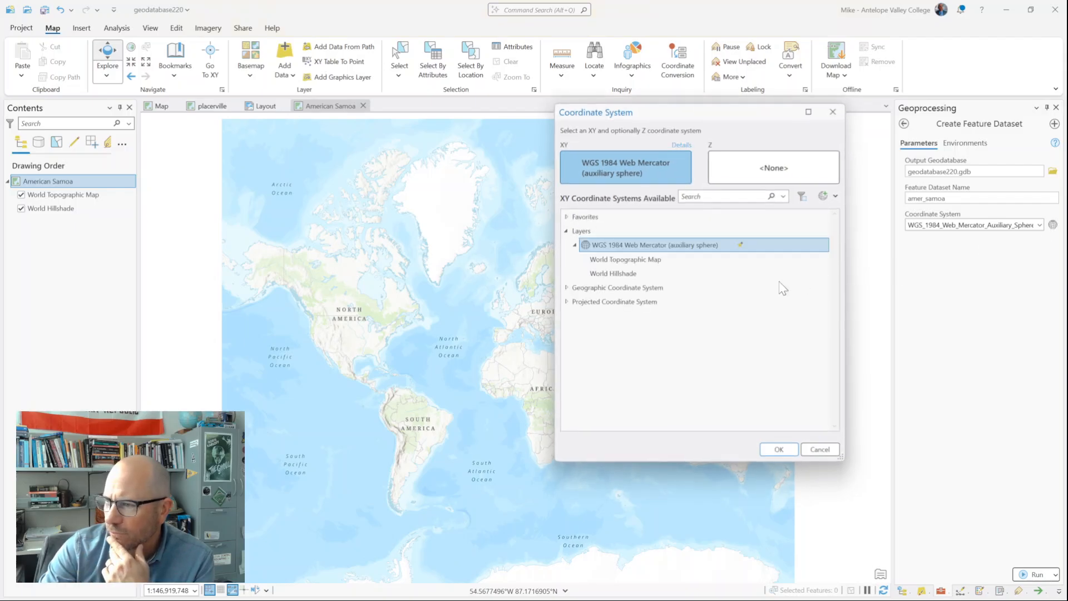
click(595, 301)
click(566, 300)
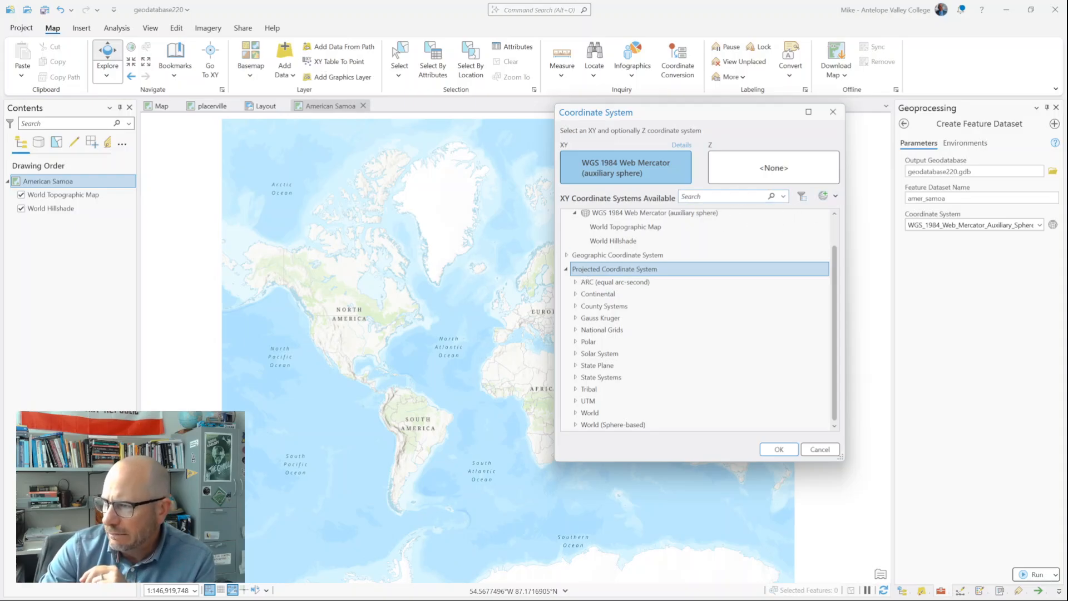
text(mercator)
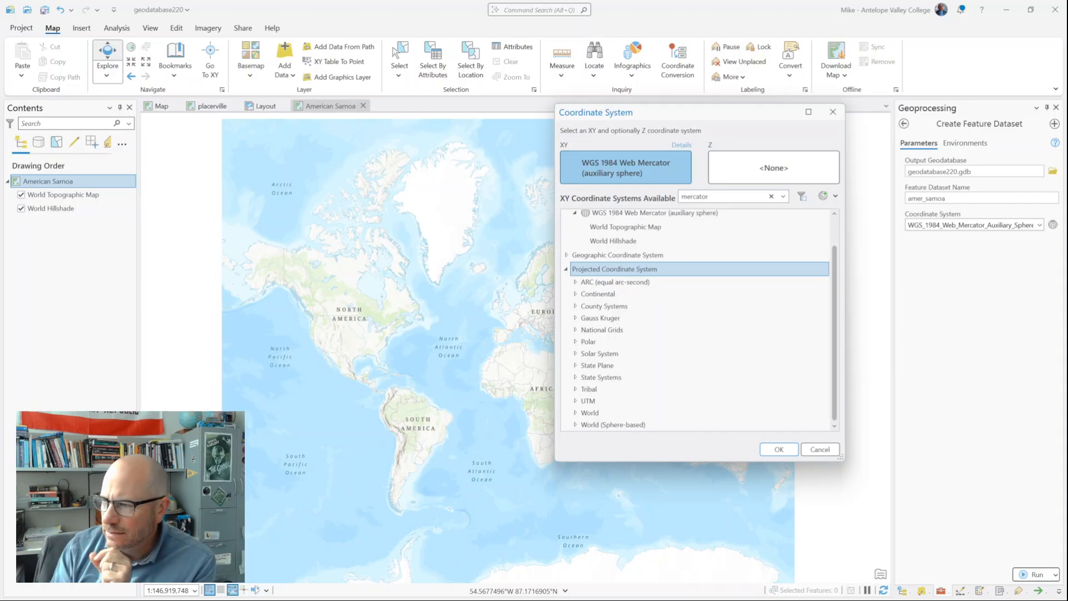
key(Return)
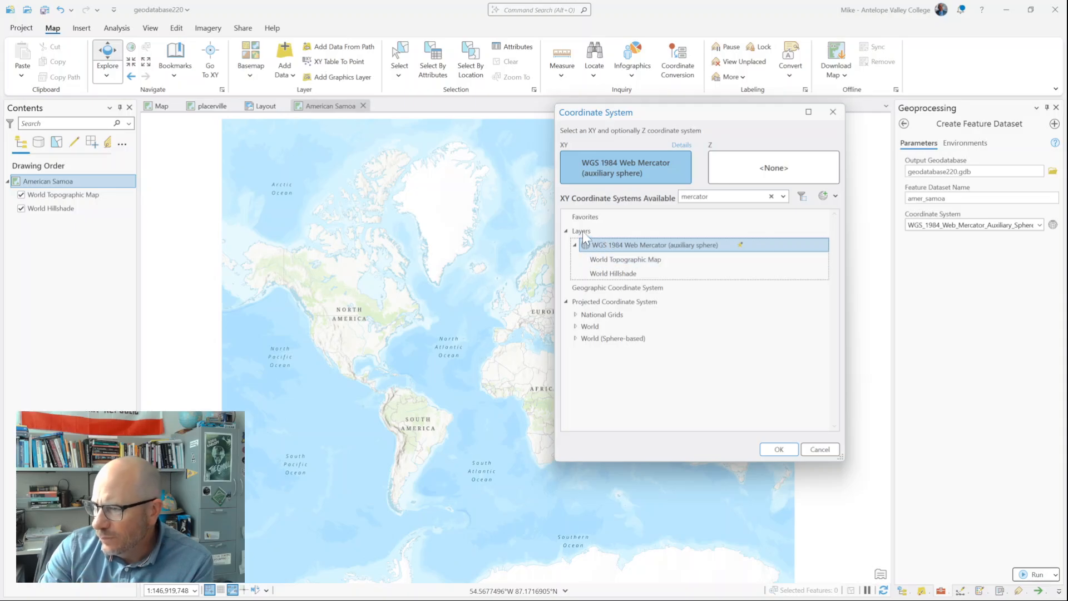
click(577, 328)
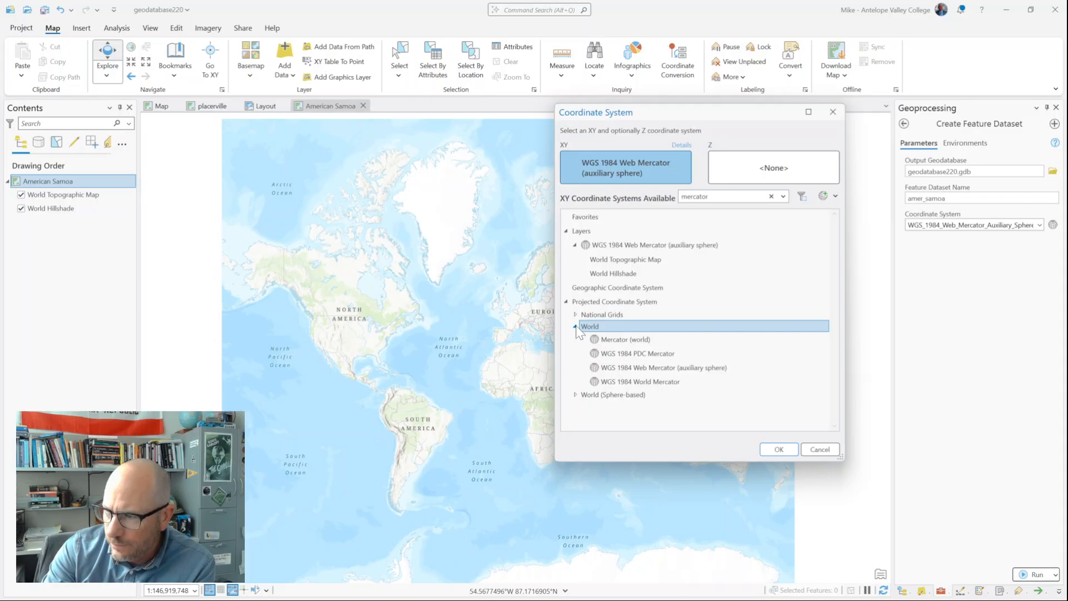
click(640, 382)
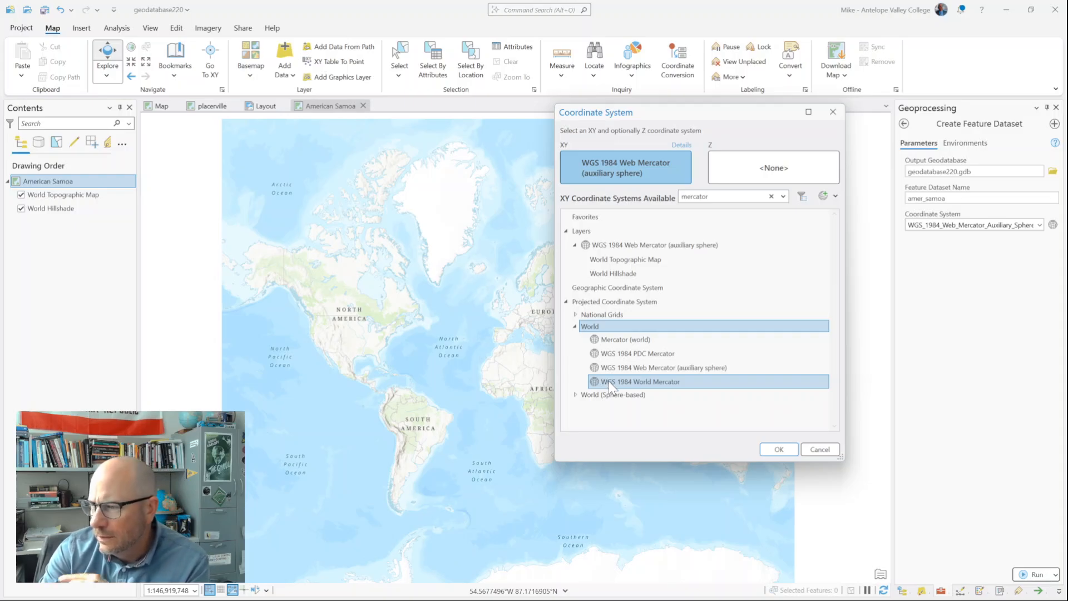
click(609, 381)
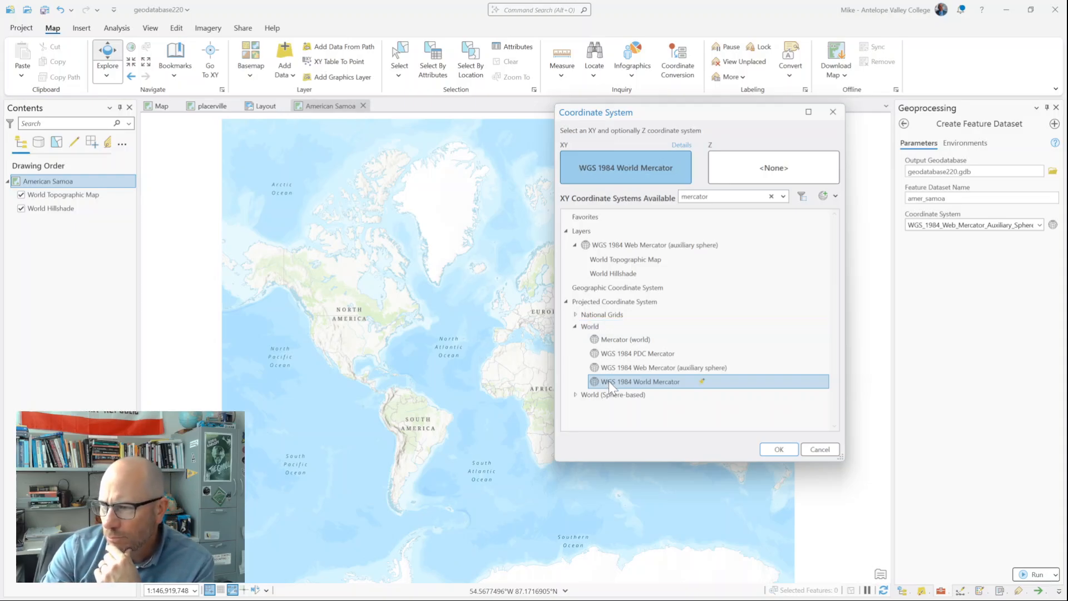
click(777, 449)
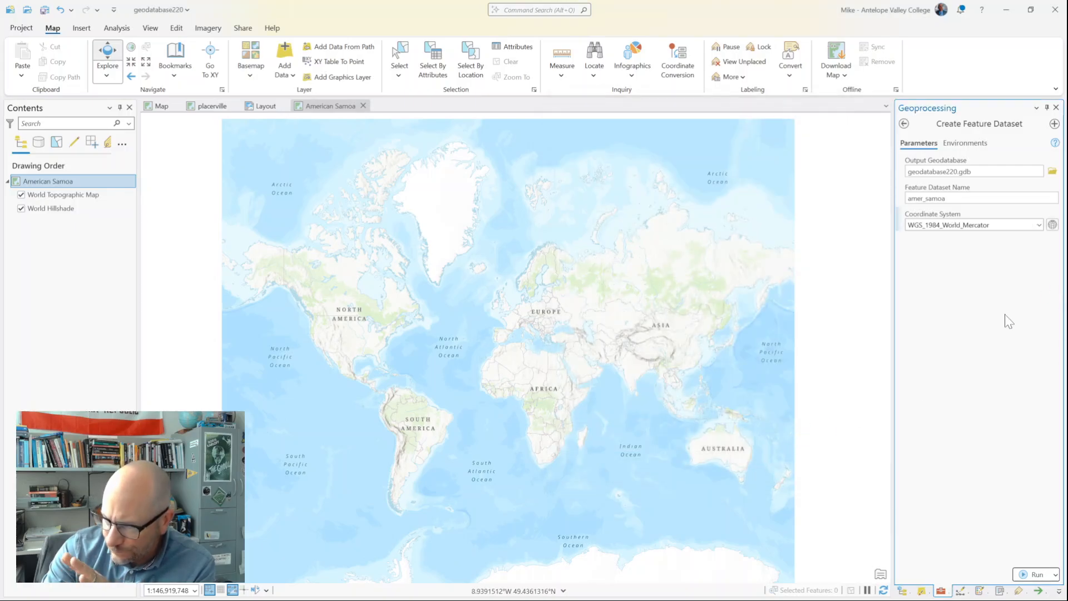
Step: Run Create Feature Dataset and check the contents of geodatabase220.gdb in the project catalog
click(1033, 574)
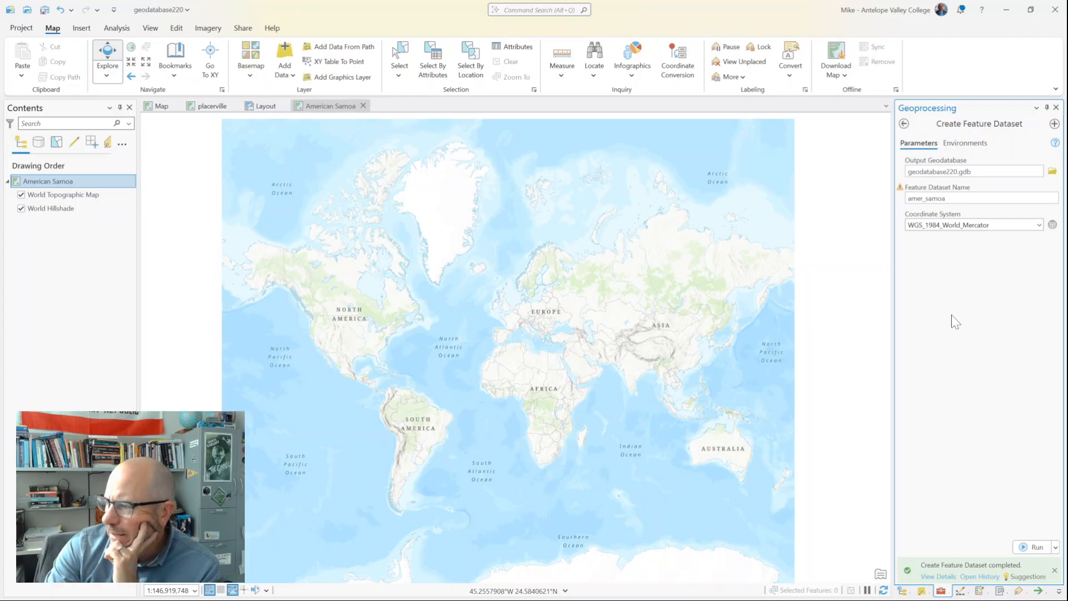
mouse_move(927, 562)
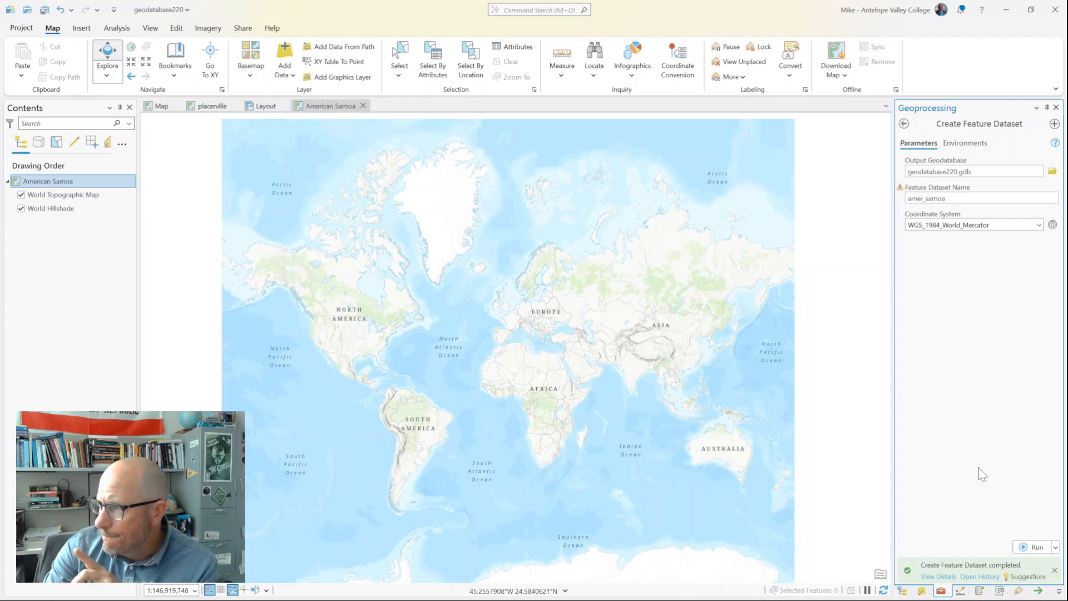
click(903, 590)
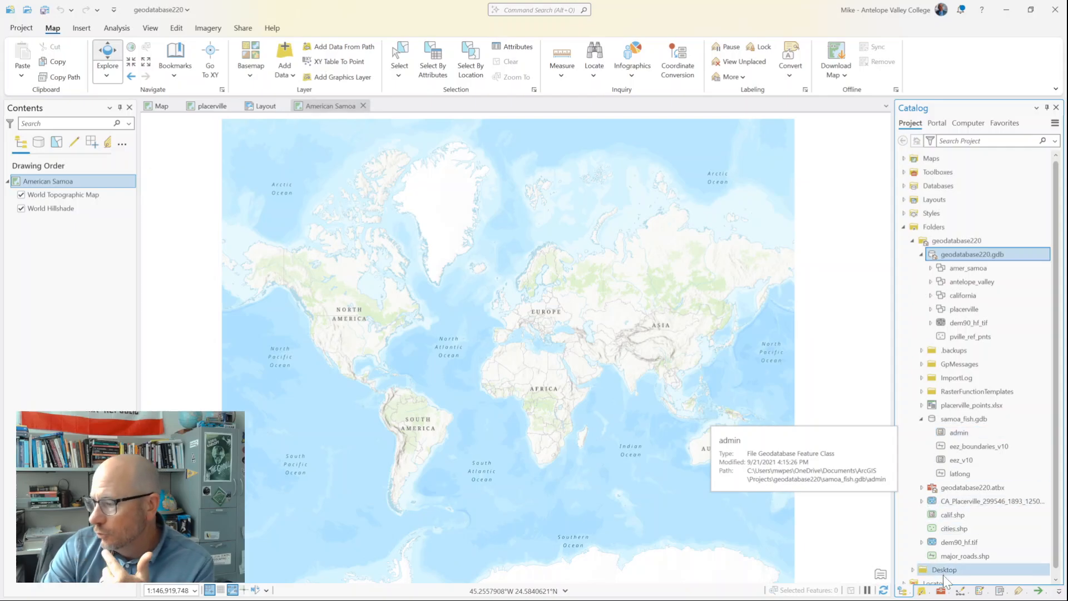
Step: Search the geoprocessing tools for batch and open the Batch Project tool
click(940, 594)
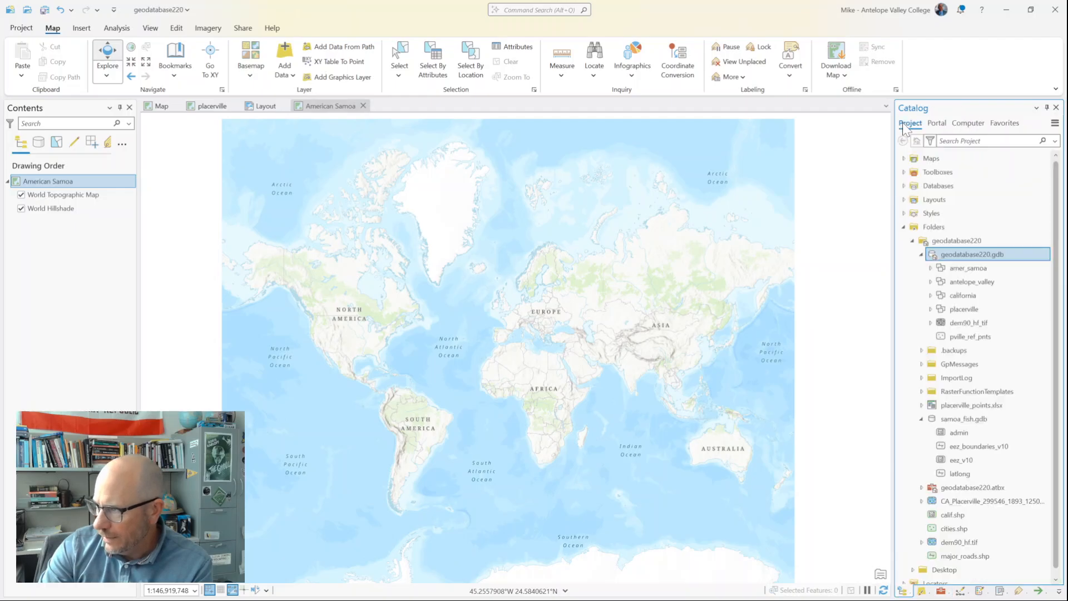
click(904, 124)
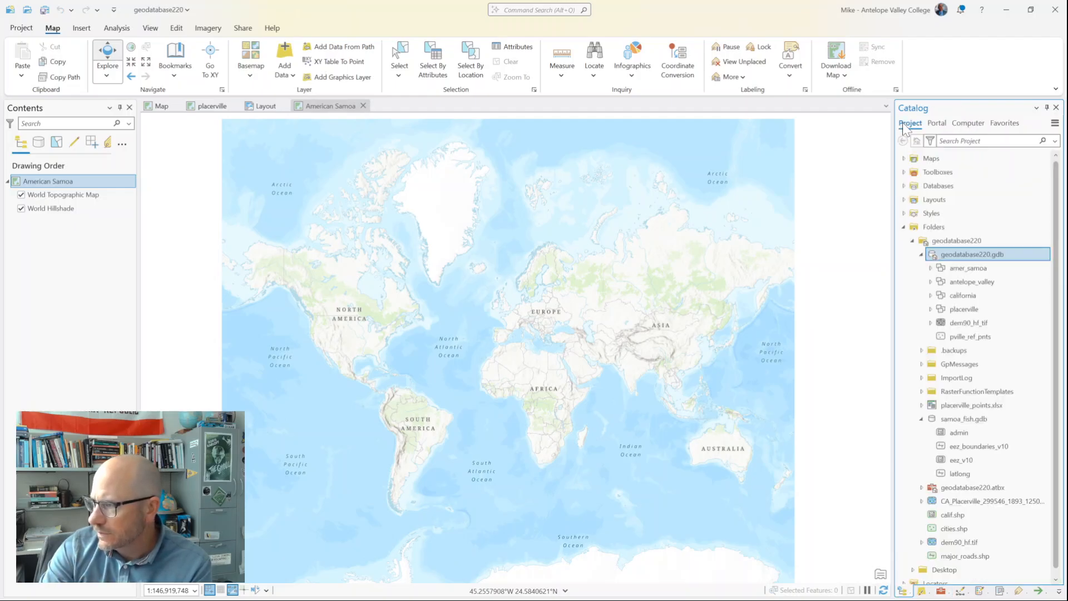
click(942, 593)
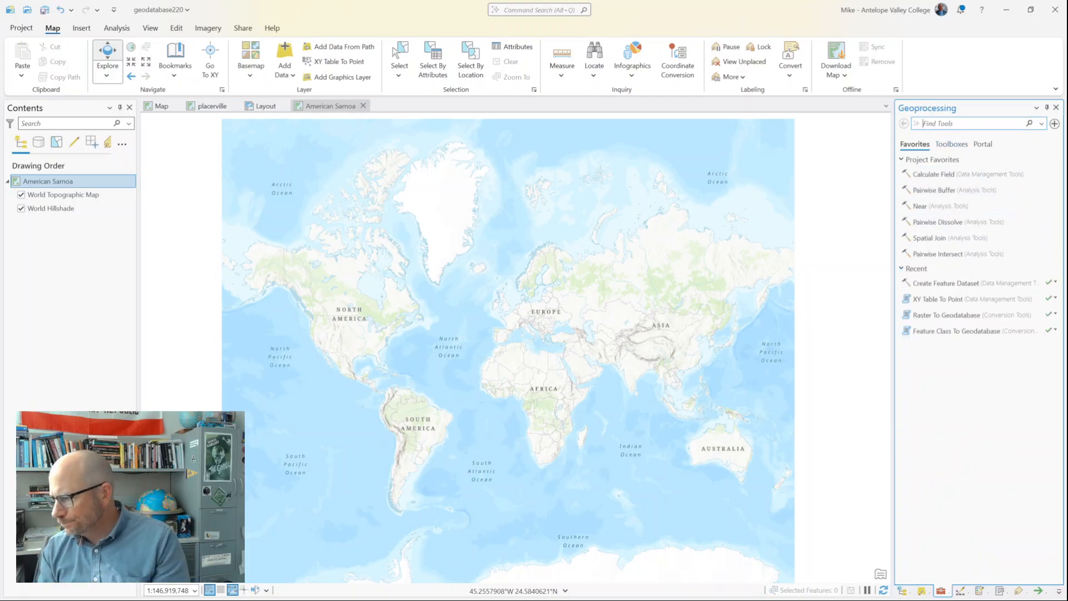
text(b)
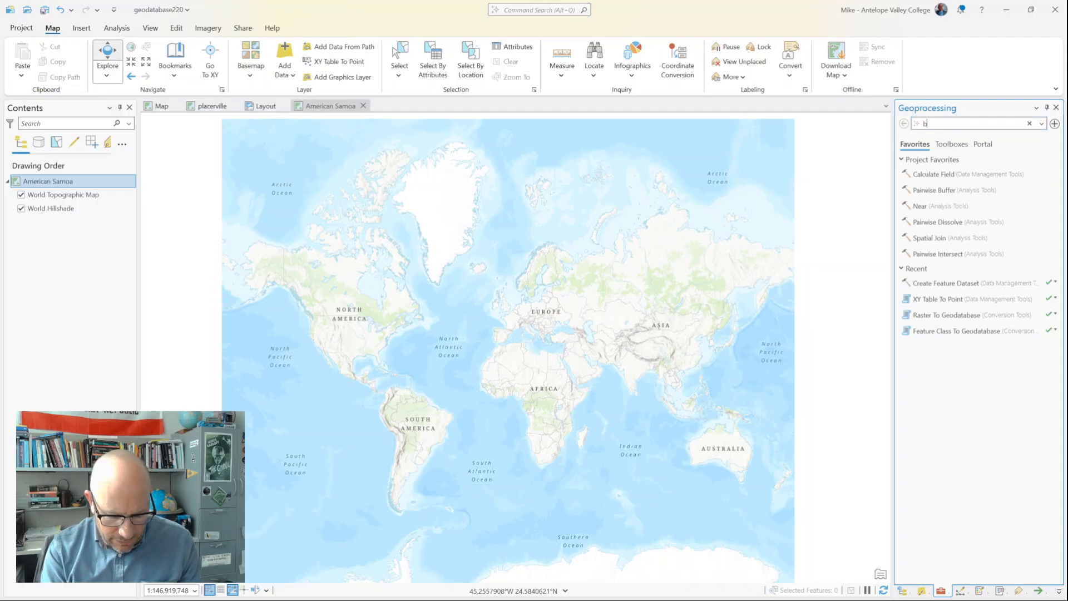
text(atch)
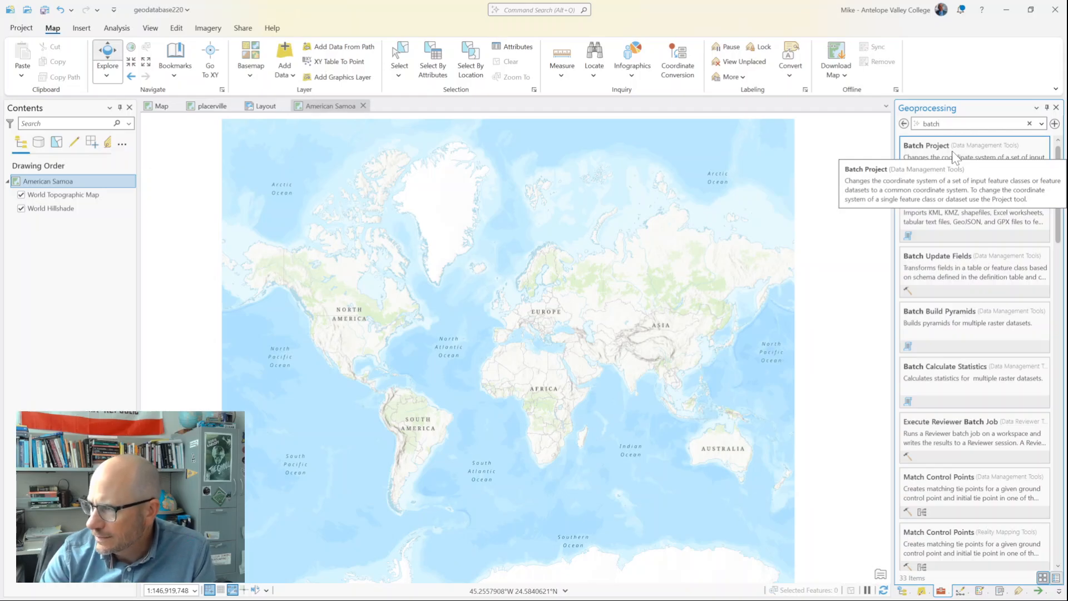
click(955, 156)
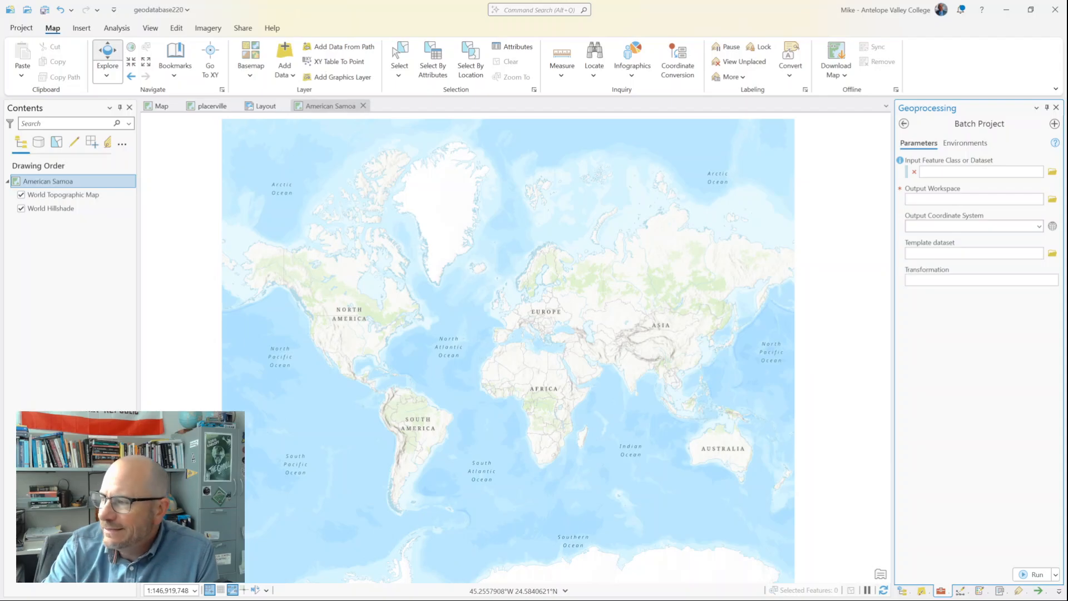
Step: Add admin, eez_boundaries_v10, eez_v10 and latlong from samoa_fish.gdb as the Batch Project input feature classes
click(1052, 172)
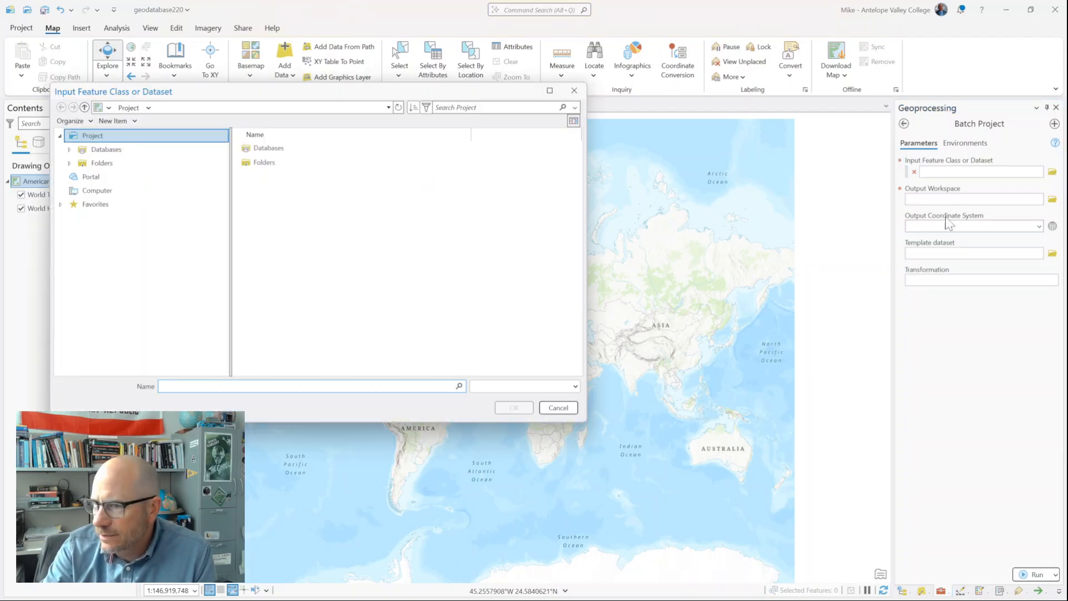
double_click(261, 163)
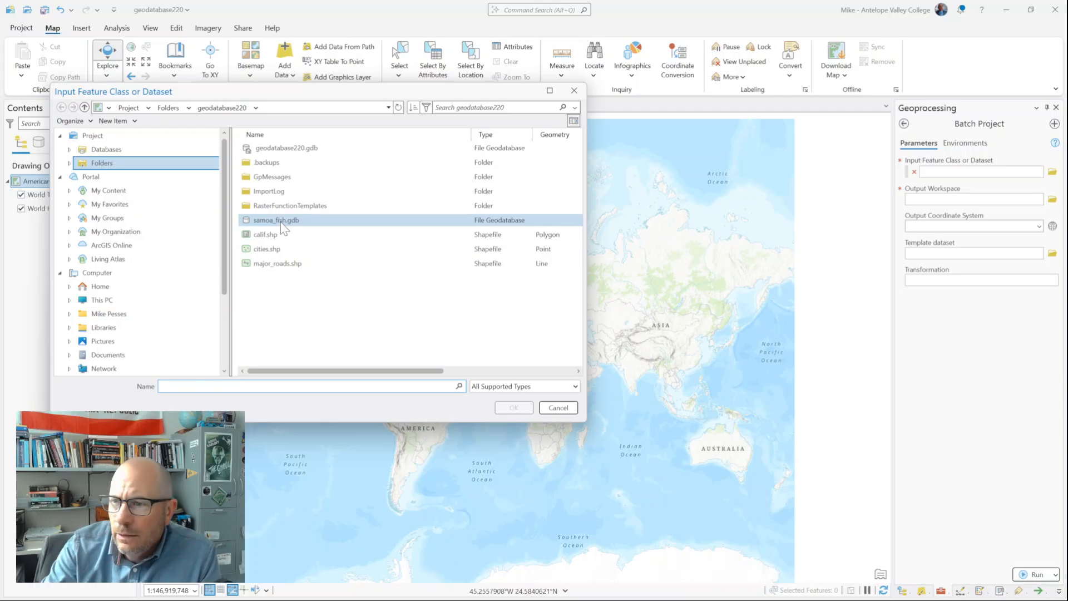
double_click(281, 221)
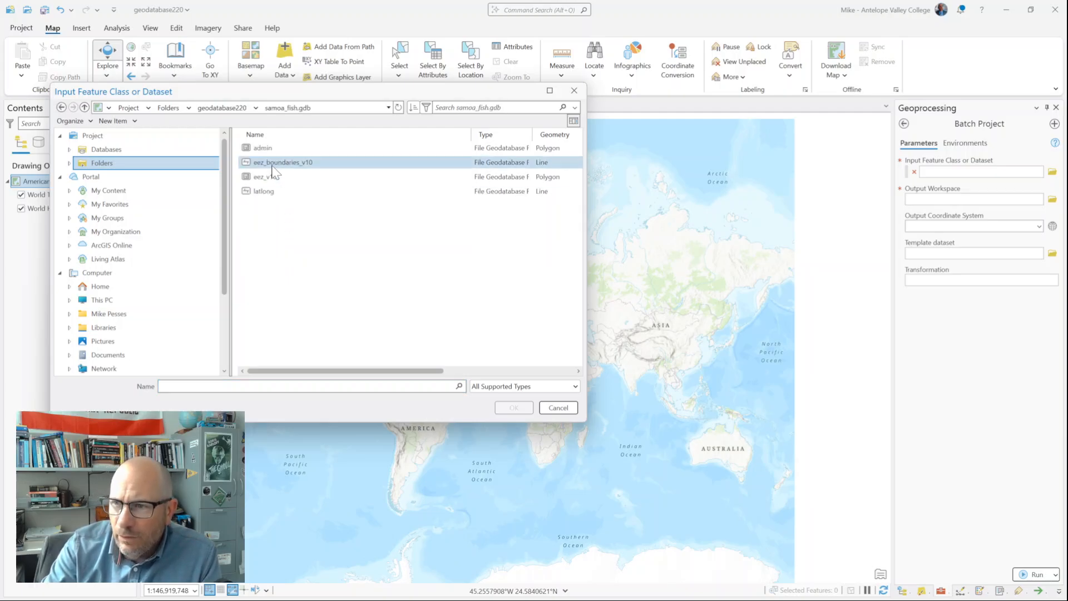
click(262, 148)
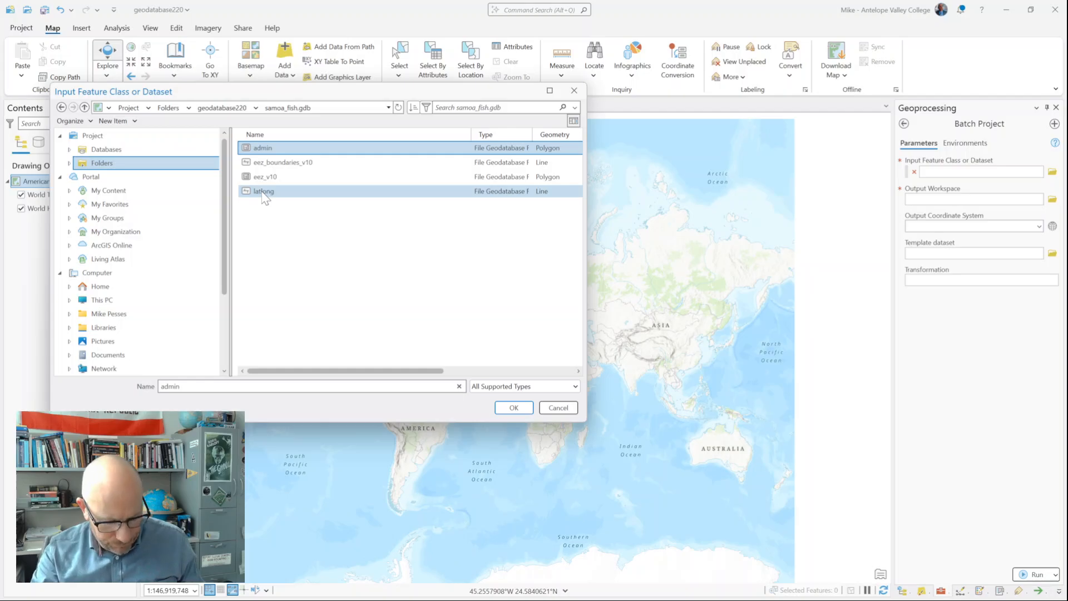
shift+click(263, 192)
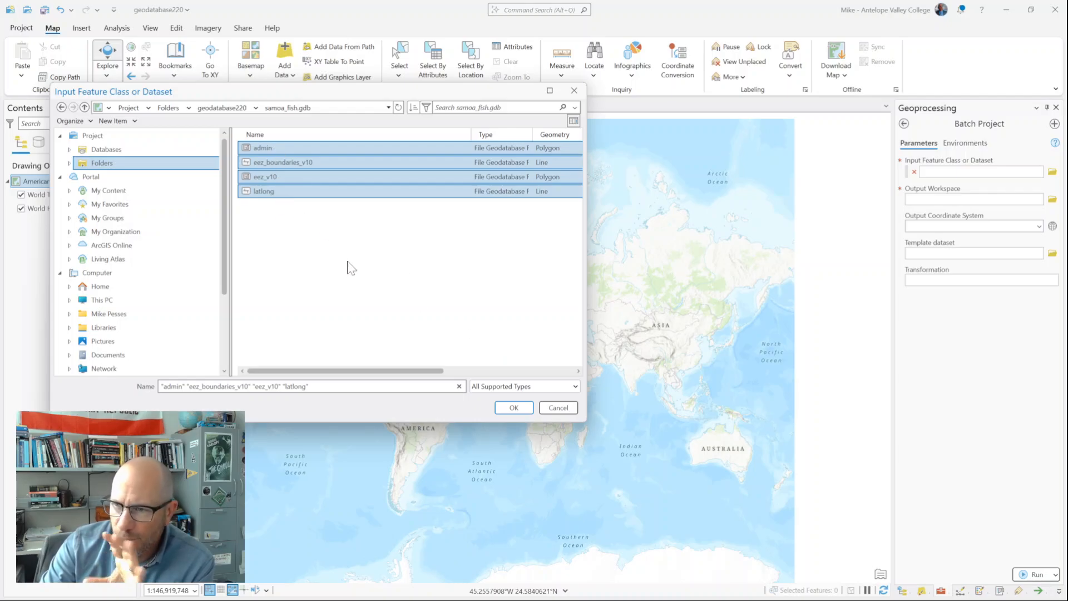
click(321, 296)
click(267, 149)
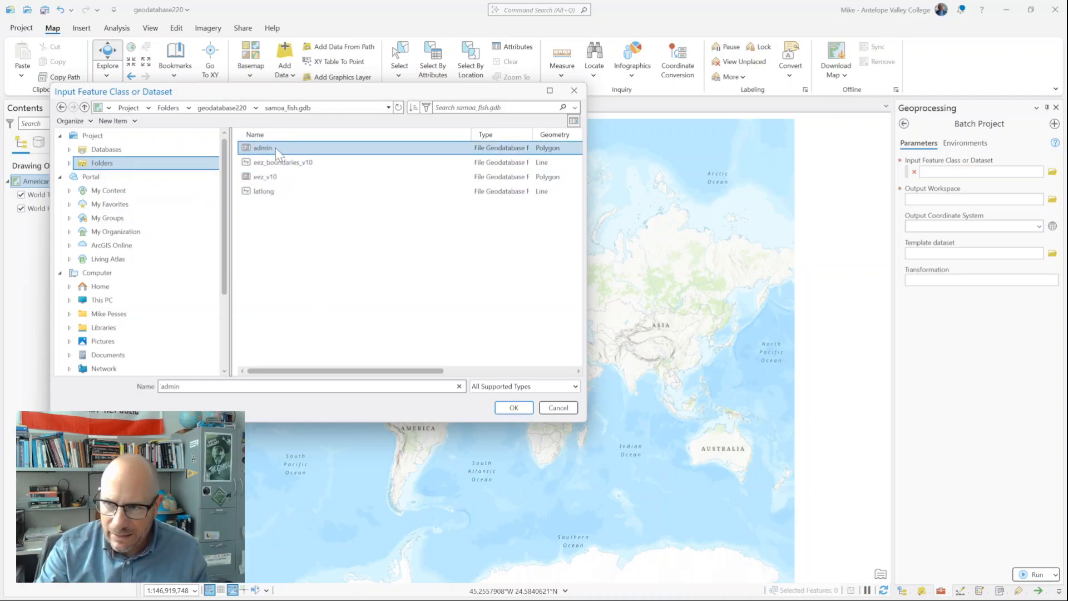
shift+click(275, 192)
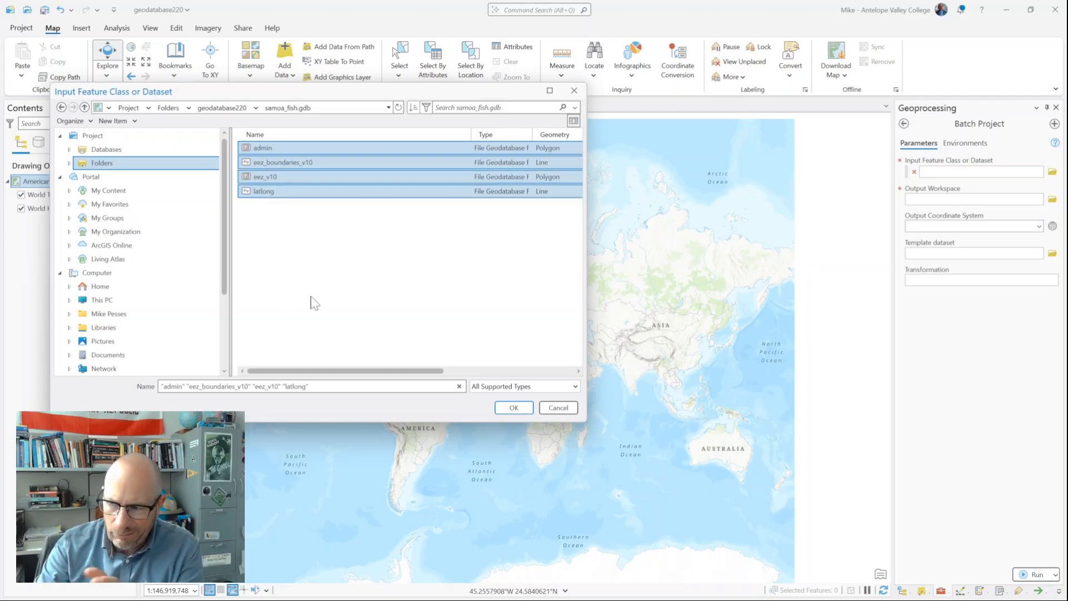
click(514, 407)
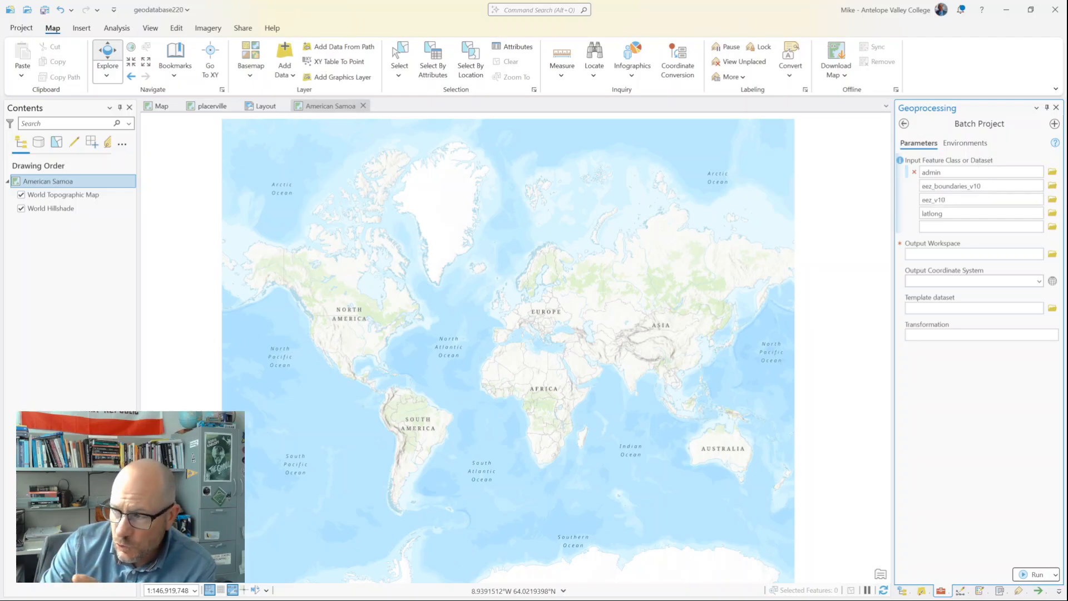
Step: Set the Batch Project output workspace to the amer_samoa feature dataset in geodatabase220.gdb
click(1052, 254)
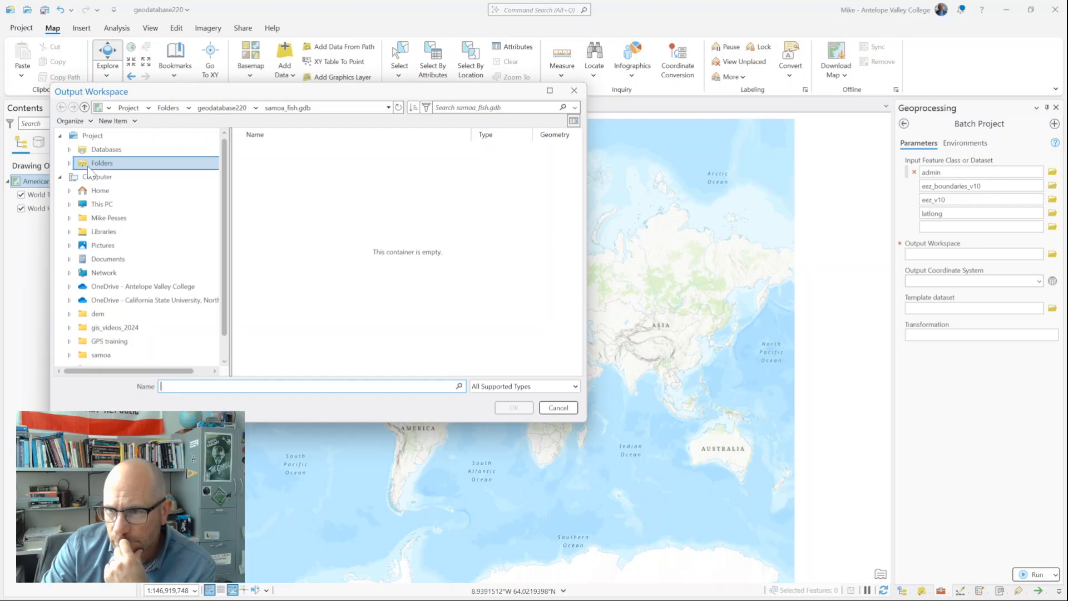
click(221, 111)
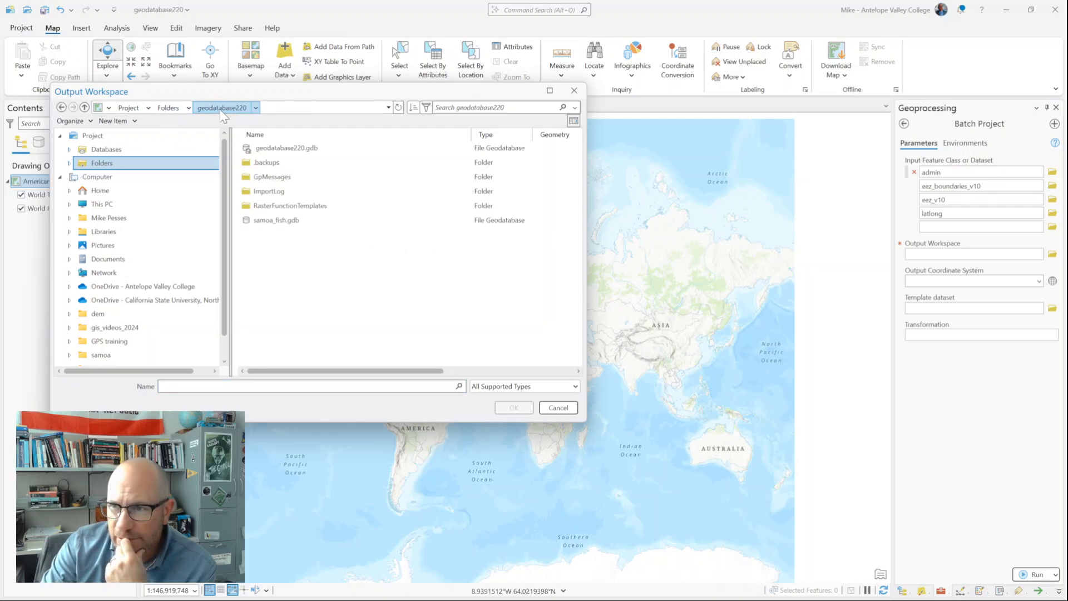
click(287, 152)
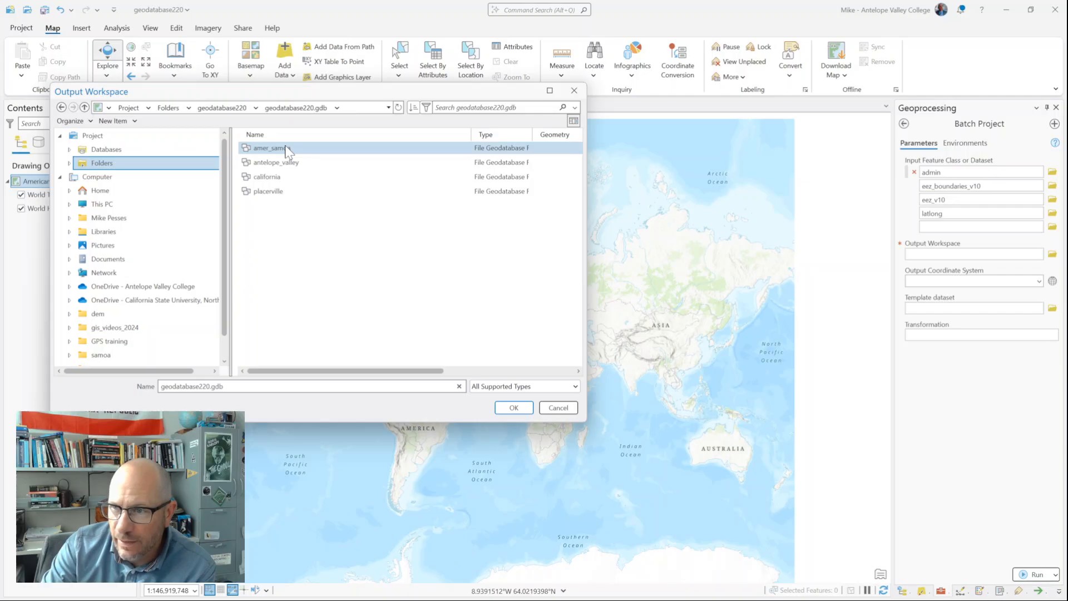
double_click(286, 150)
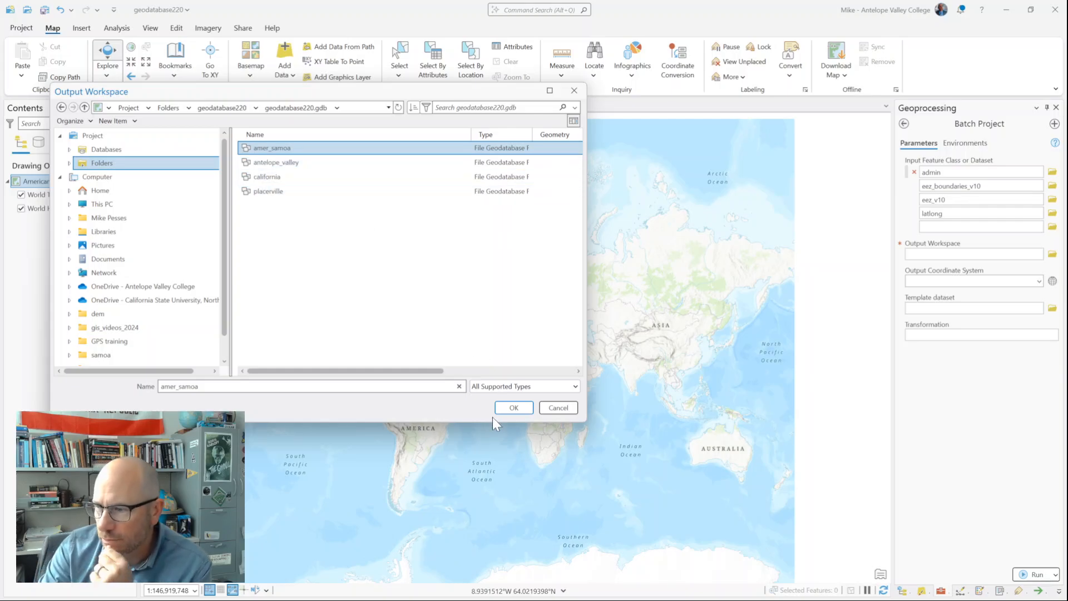
click(512, 406)
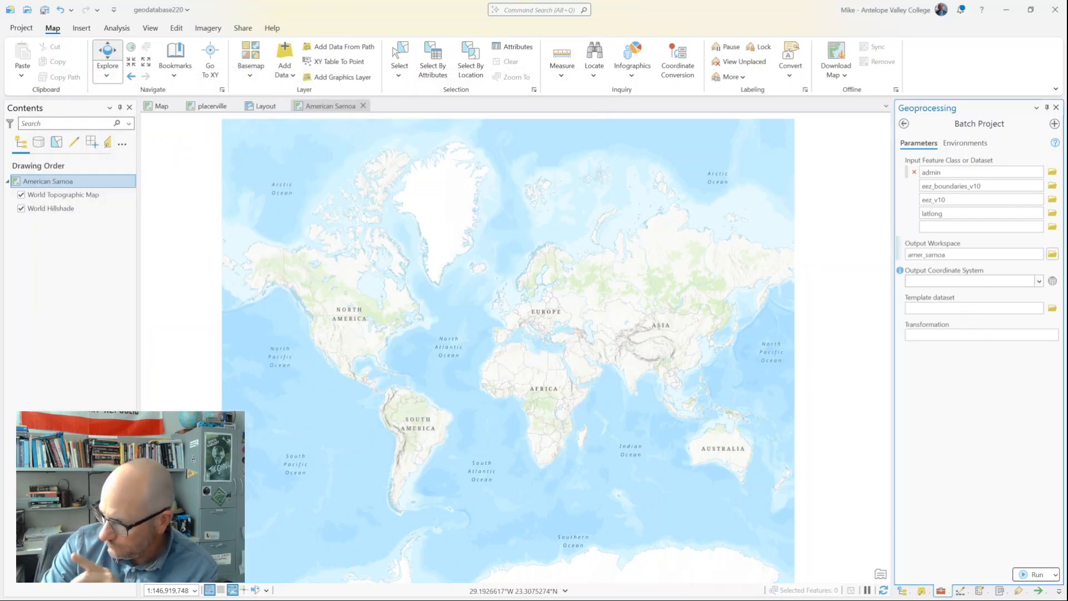
Step: Search the coordinate systems for mercator and set the output coordinate system to WGS 1984 World Mercator
click(1039, 280)
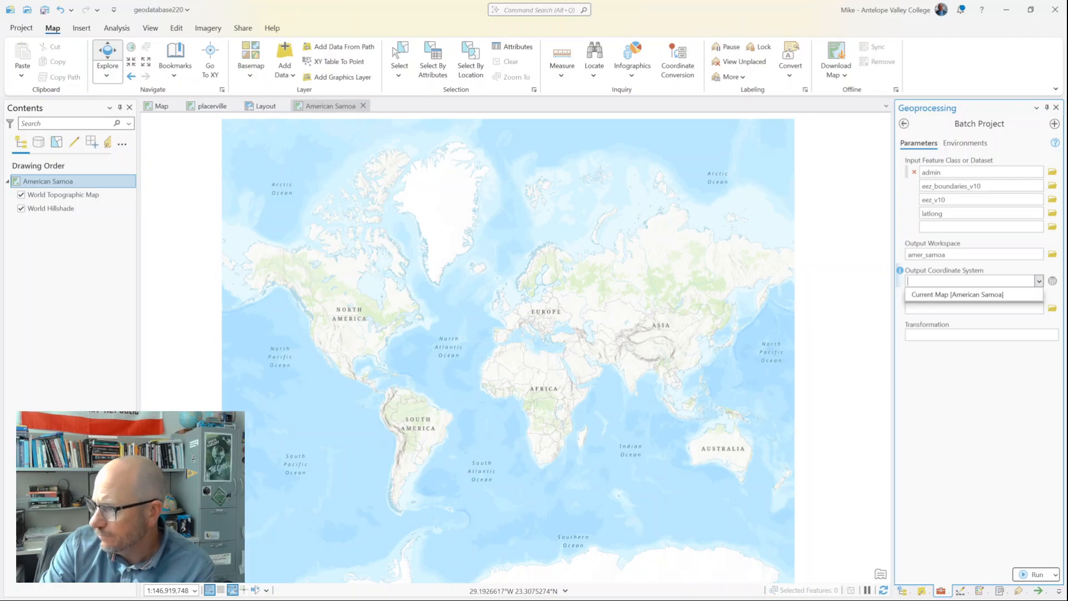
click(1053, 282)
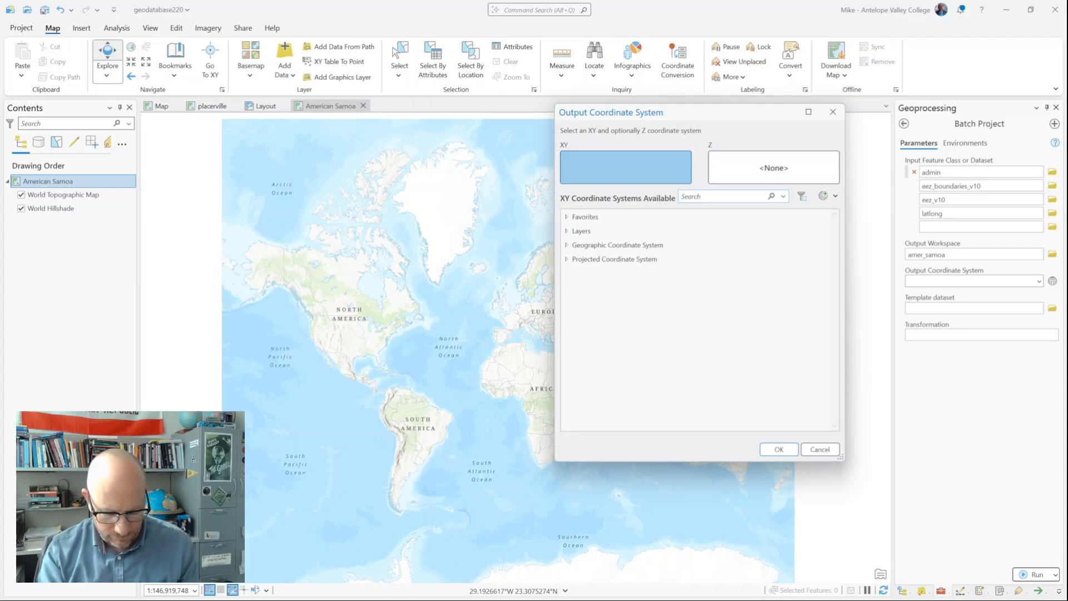
text(mercator)
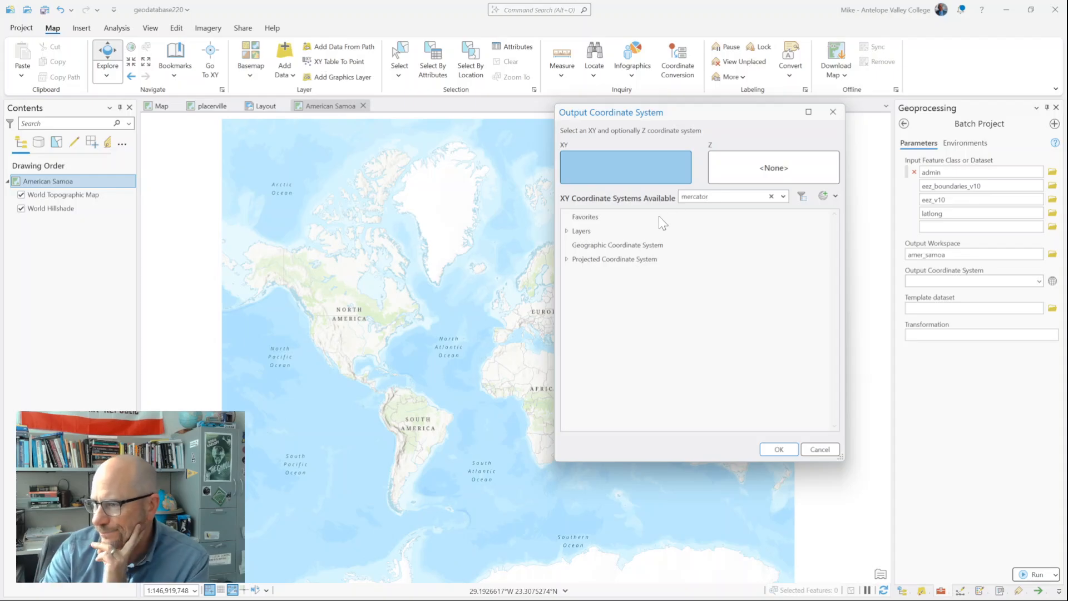
click(565, 259)
click(574, 284)
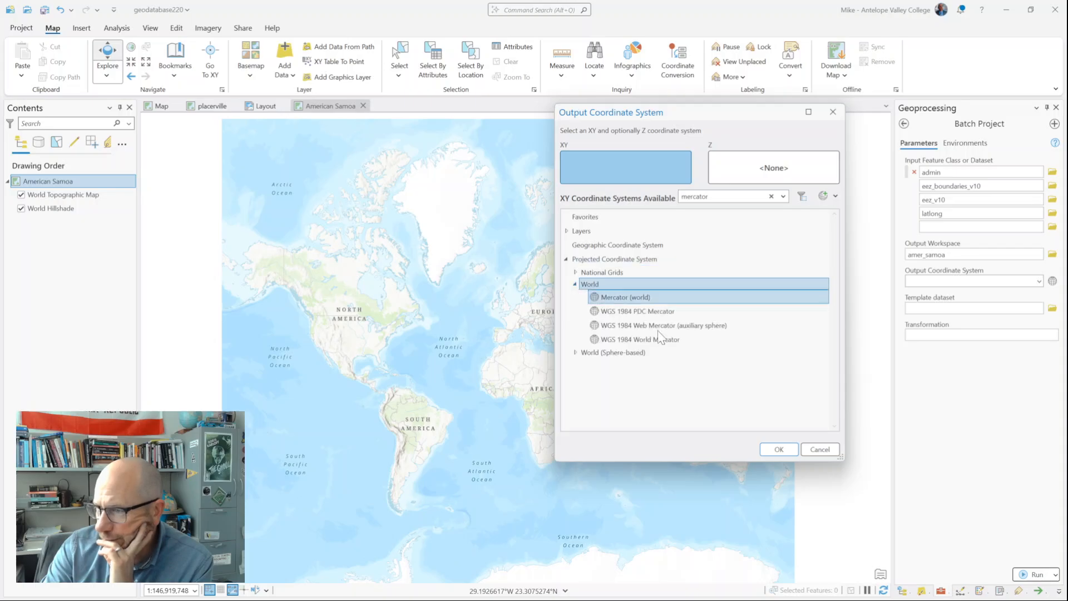
click(635, 339)
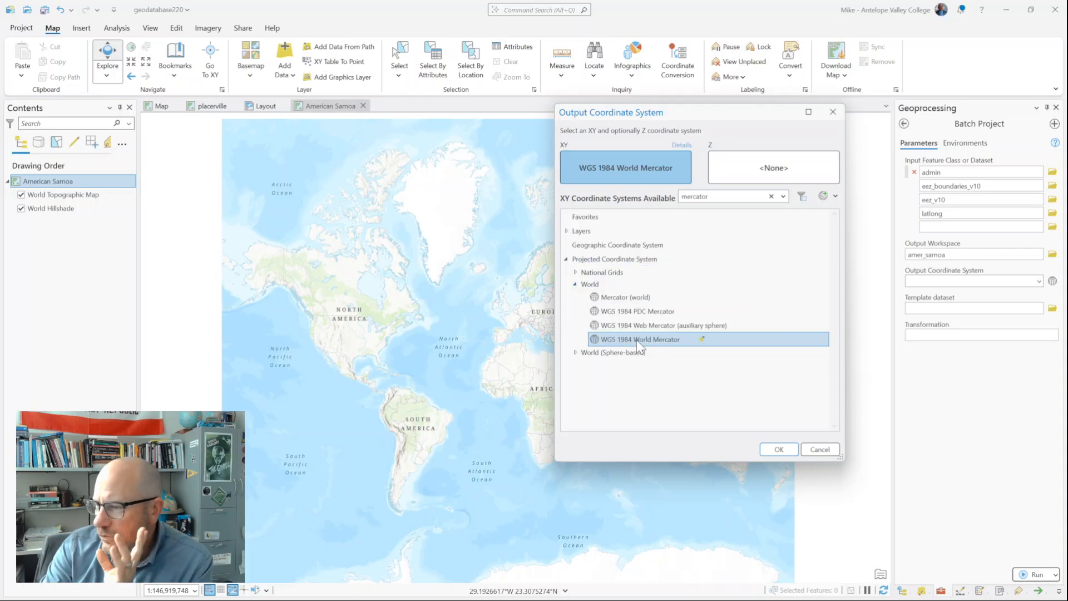
click(776, 449)
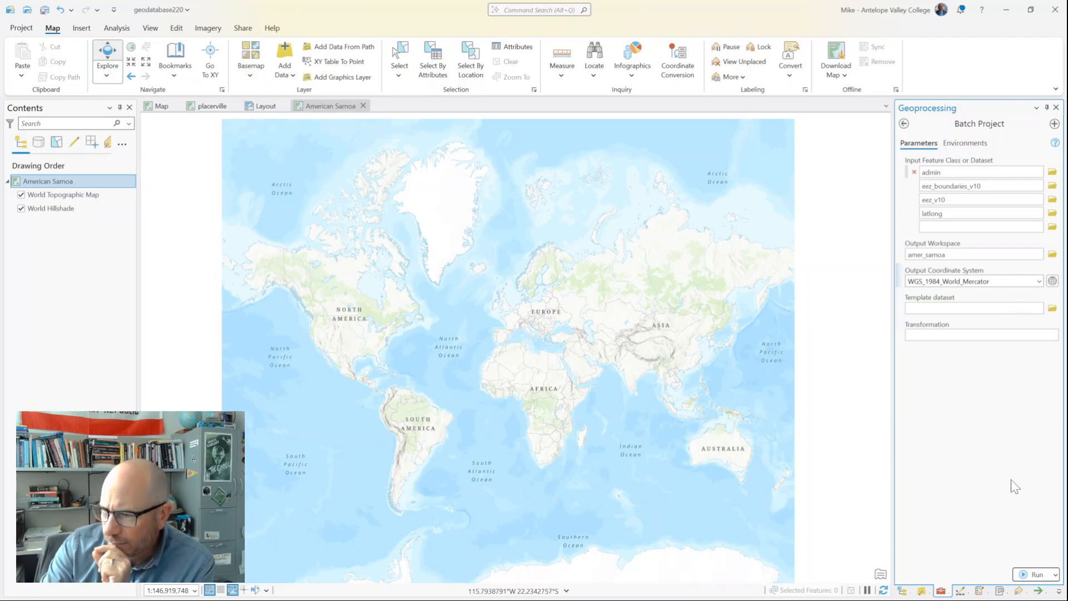
Step: Run Batch Project and check the contents of the amer_samoa feature dataset in the project catalog
click(1037, 576)
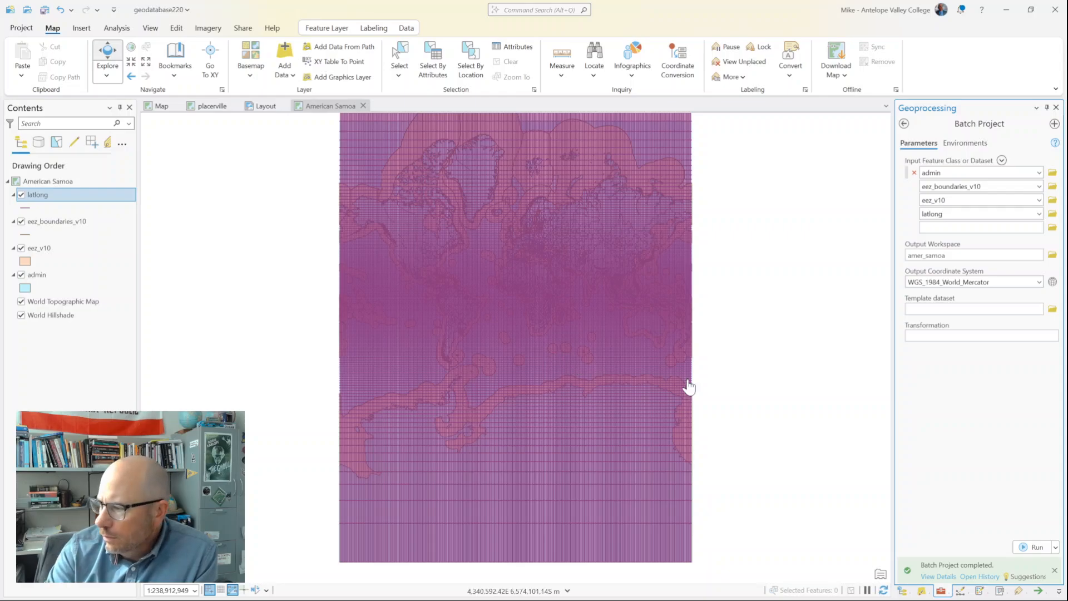
click(902, 591)
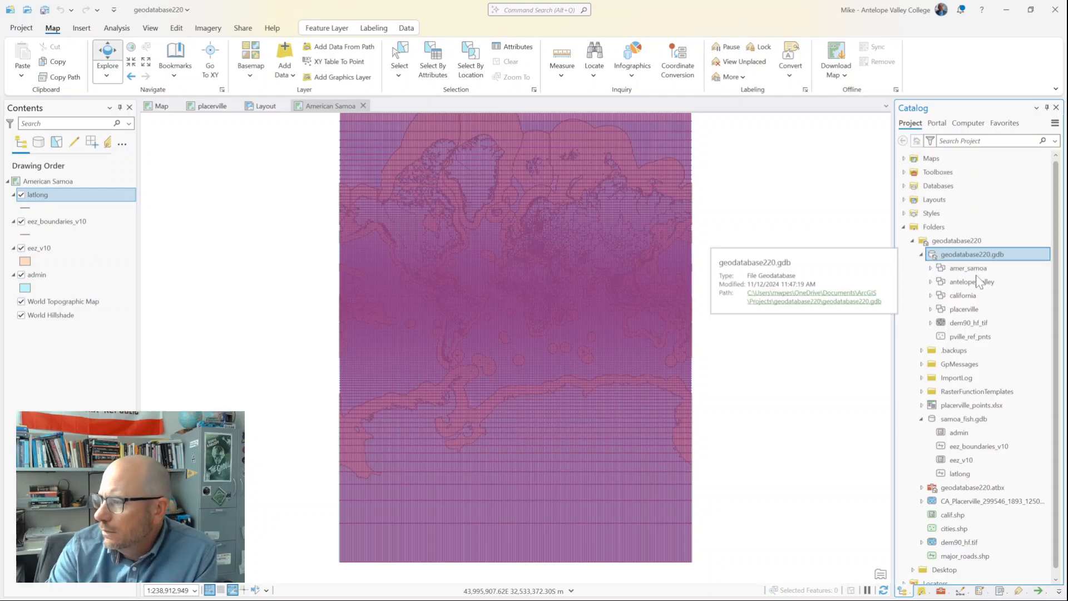
click(929, 268)
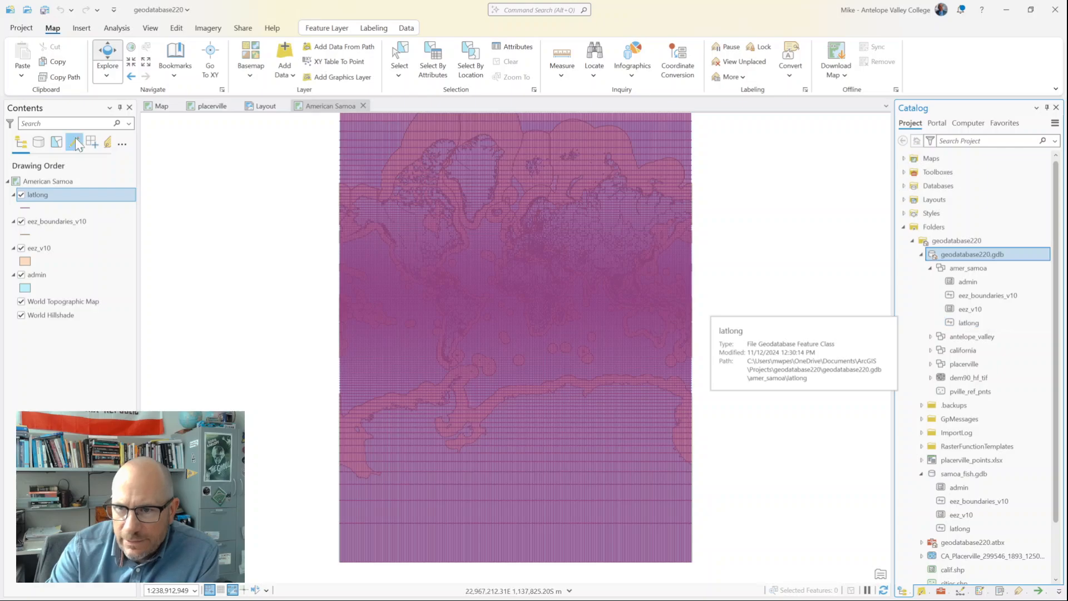
Step: Check the spatial reference of the latlong layer in its source properties
right_click(49, 194)
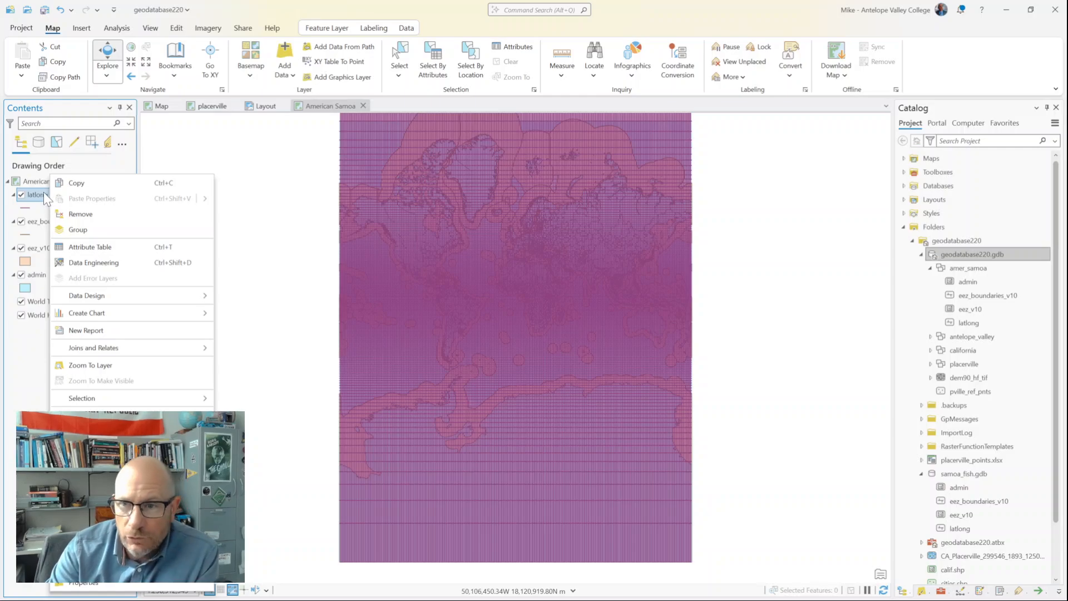
click(80, 584)
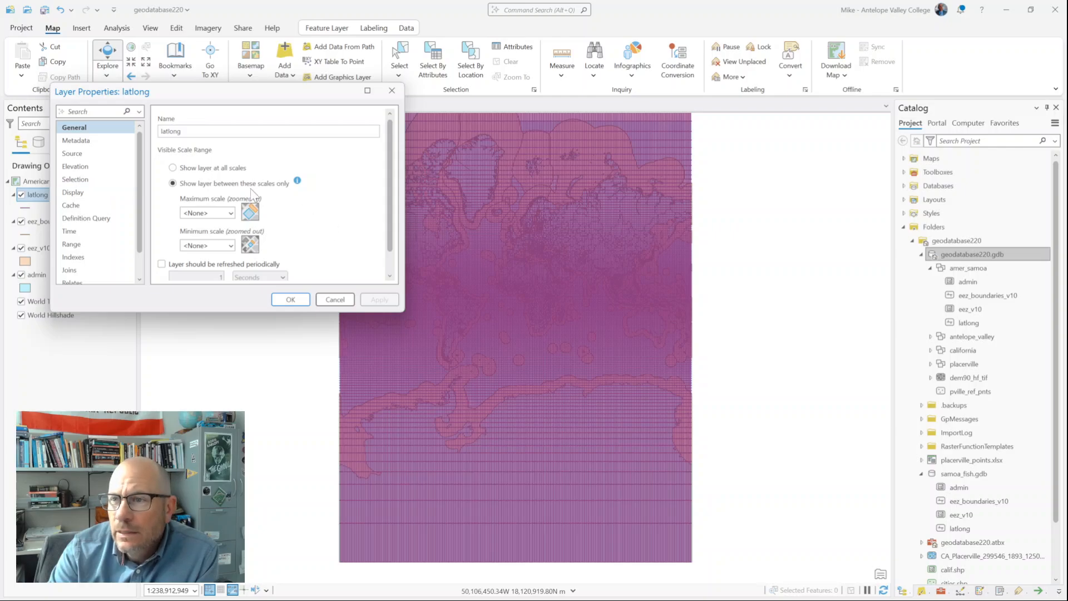
scroll(391, 211, down, 1)
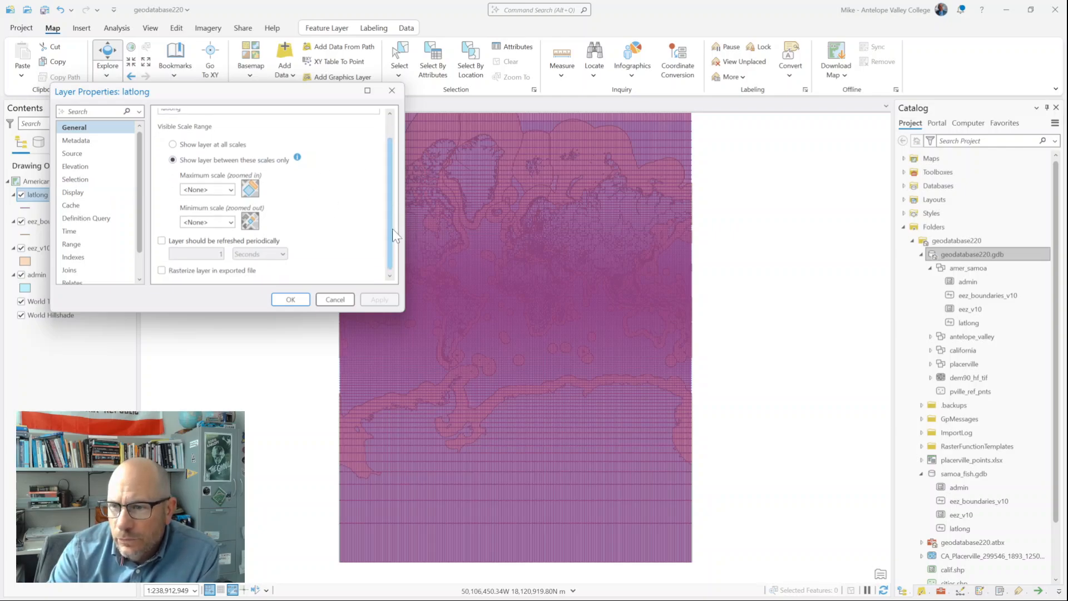
click(68, 152)
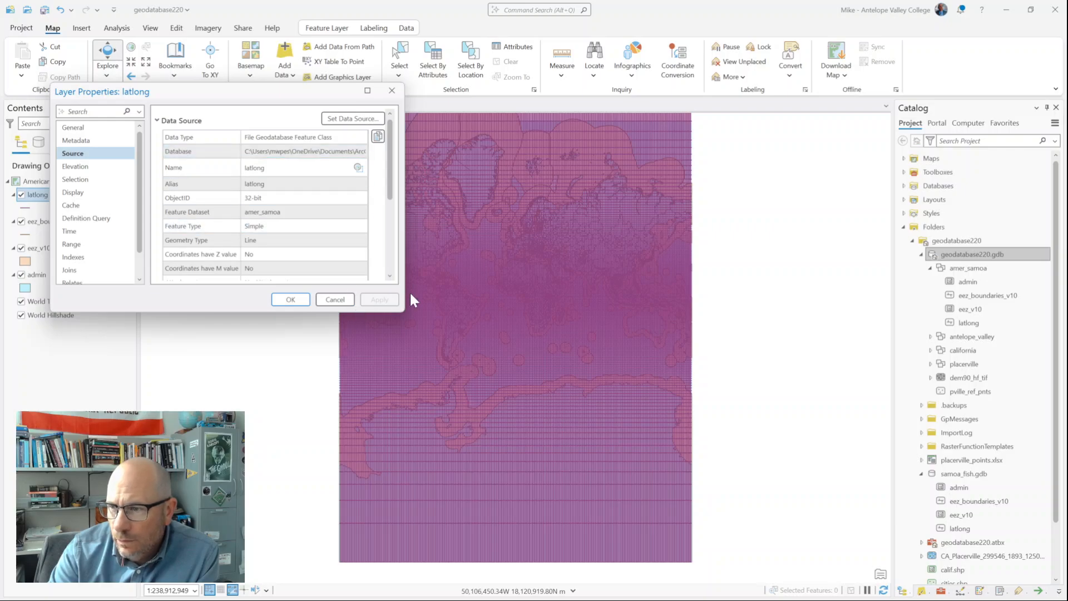
drag(403, 311, 617, 346)
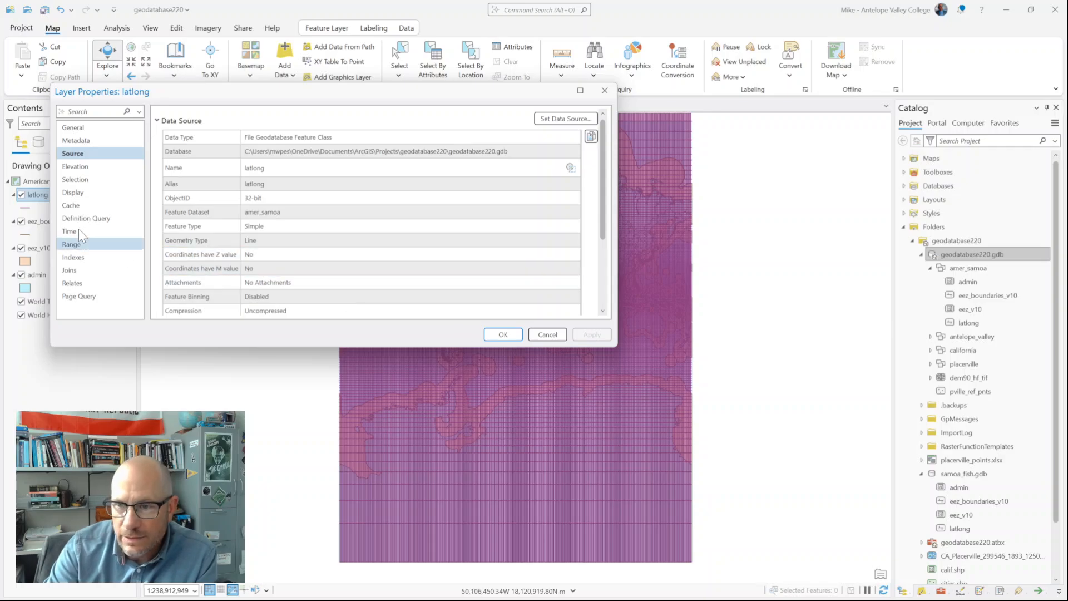
scroll(200, 253, down, 5)
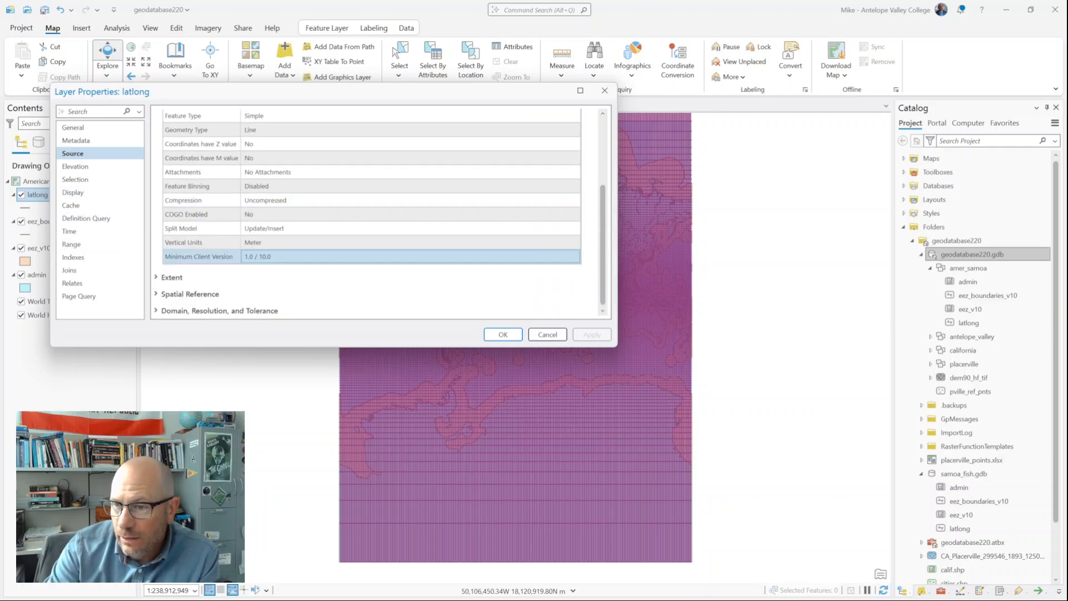
click(160, 296)
scroll(359, 289, down, 3)
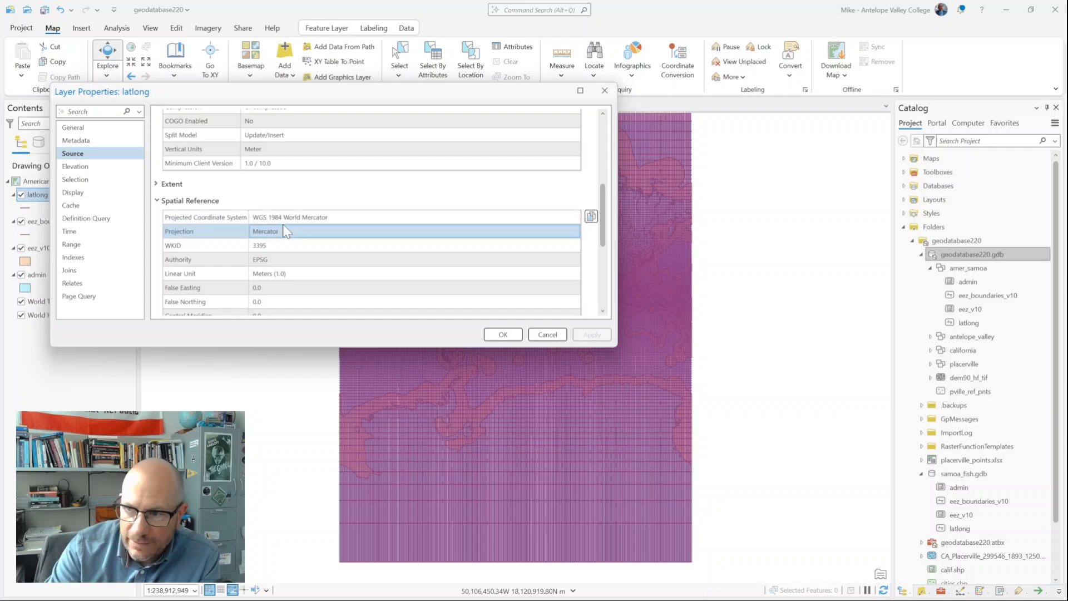
click(501, 332)
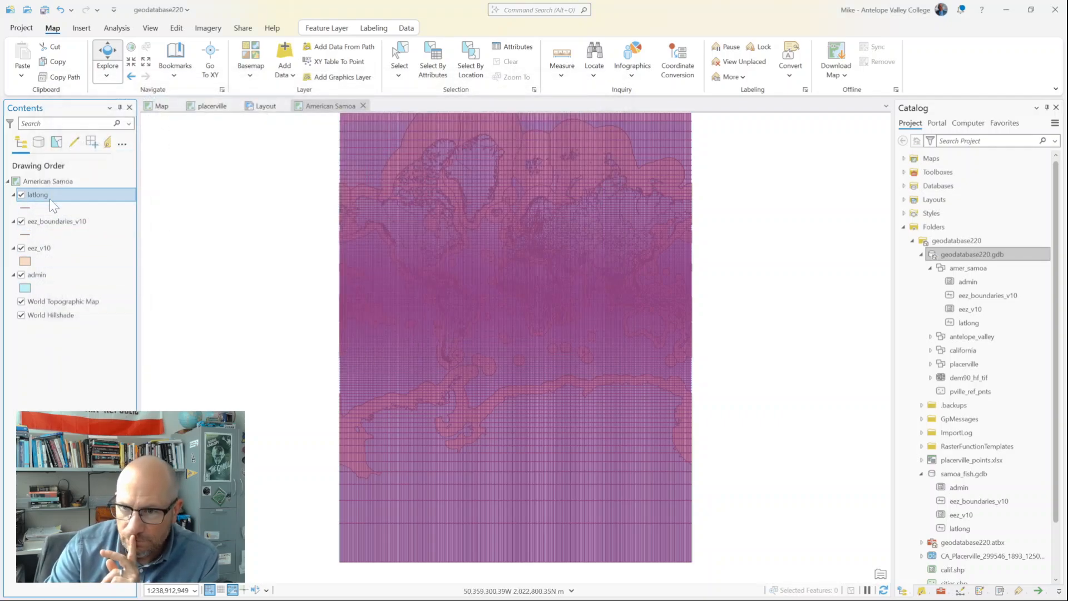
Step: Hide the latlong layer and identify the small American Samoa island just east of the two larger Samoan islands
click(21, 194)
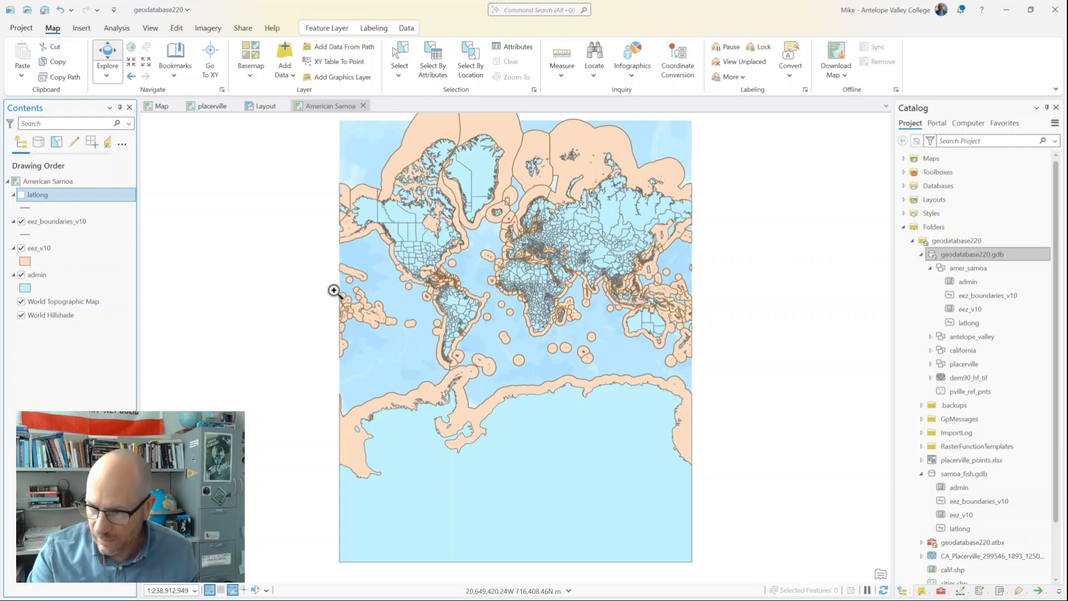
drag(334, 287, 366, 329)
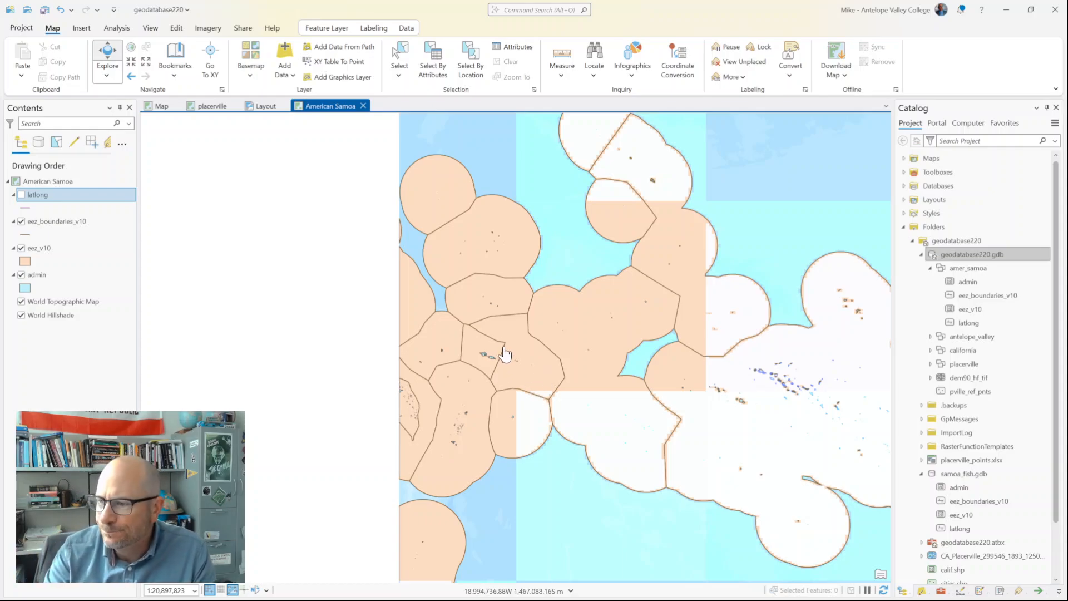
scroll(512, 370, up, 3)
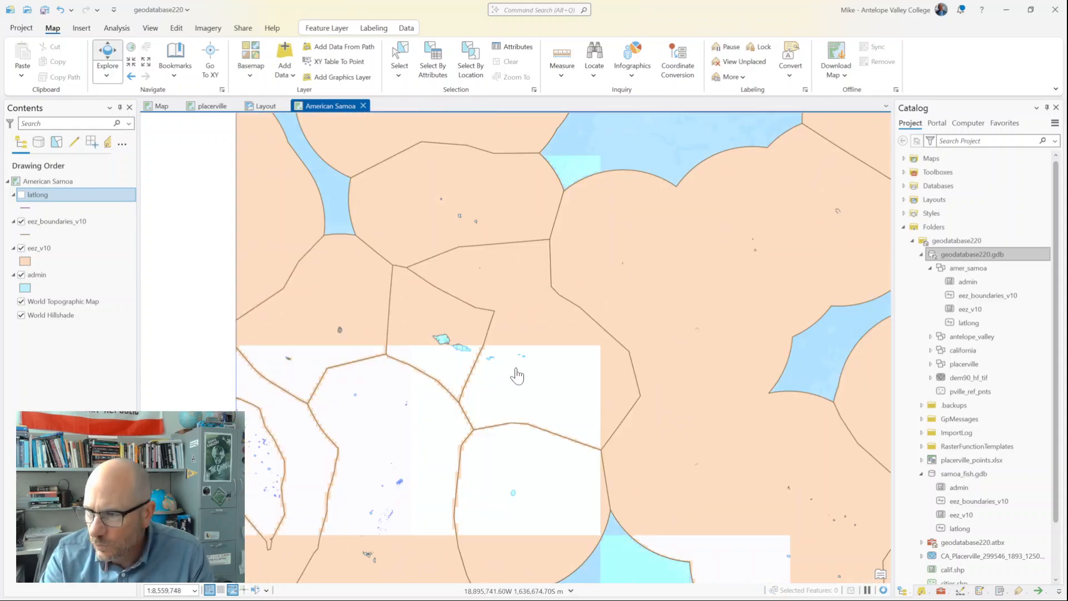
scroll(519, 381, up, 3)
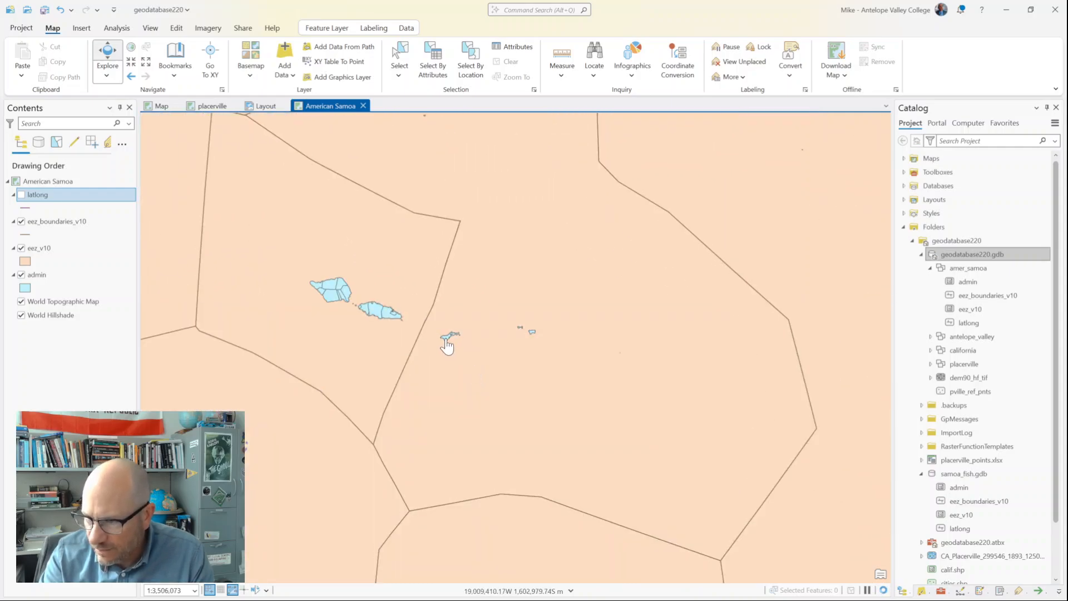
click(448, 346)
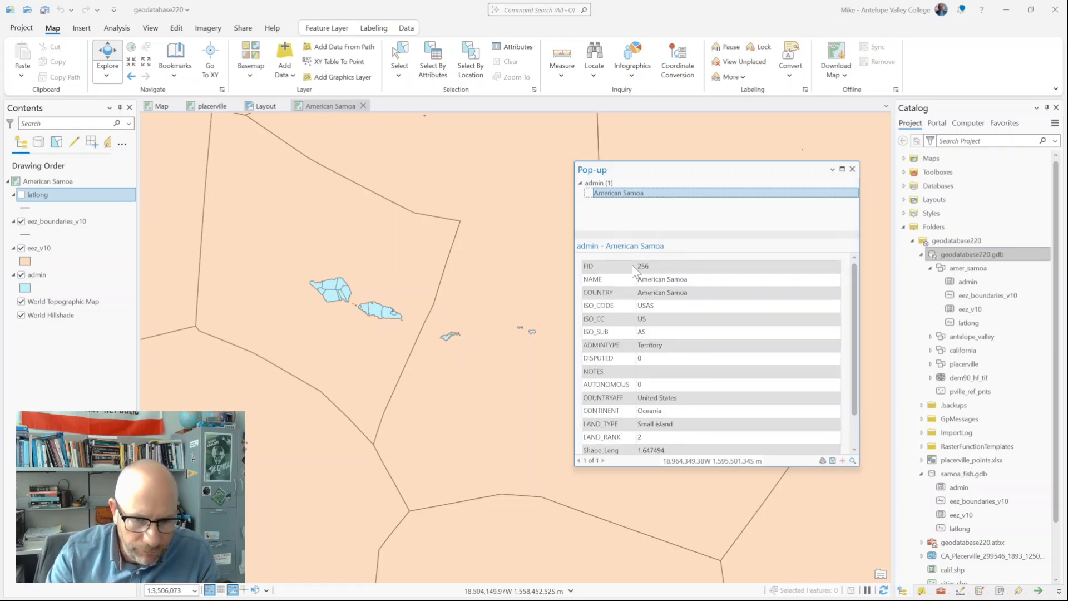
Step: Save the project and close the American Samoa feature's pop-up
click(42, 11)
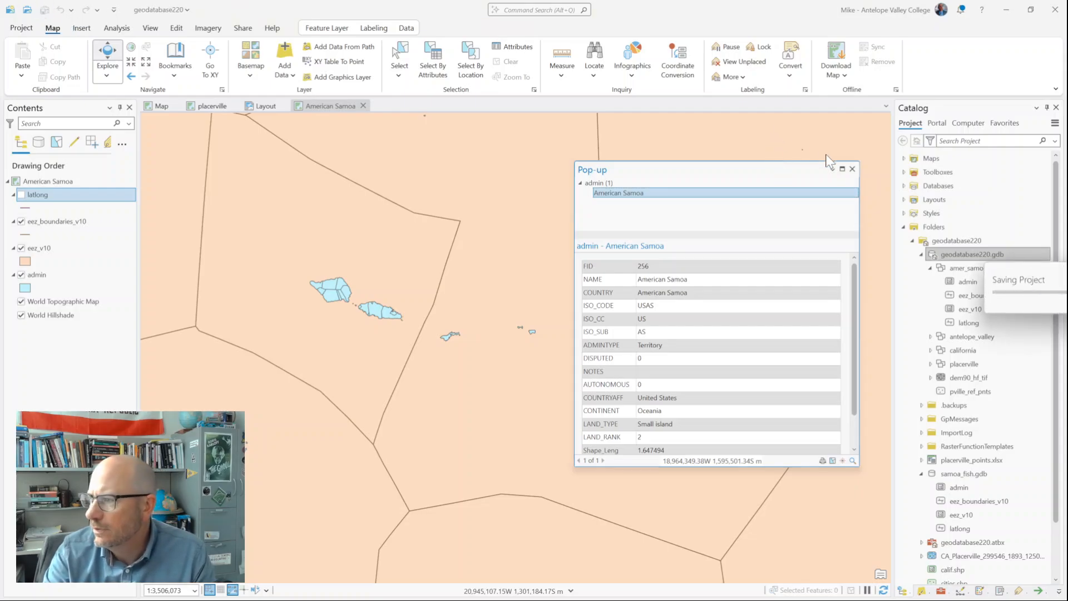
click(853, 169)
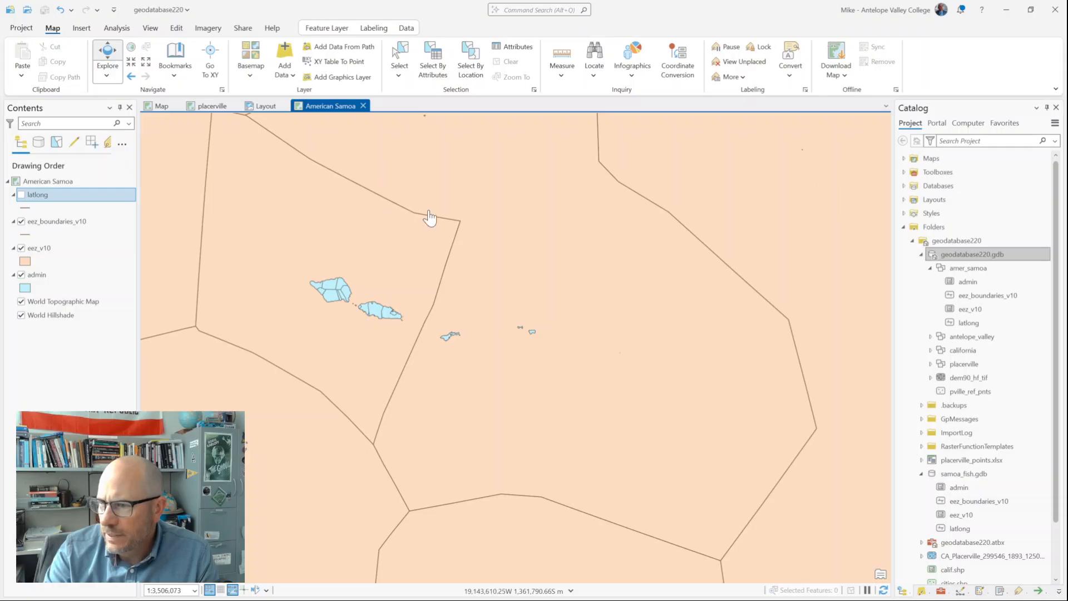
Step: Open the American Samoa map's coordinate system properties and start a modified copy of WGS 1984 World Mercator
drag(483, 238, 545, 301)
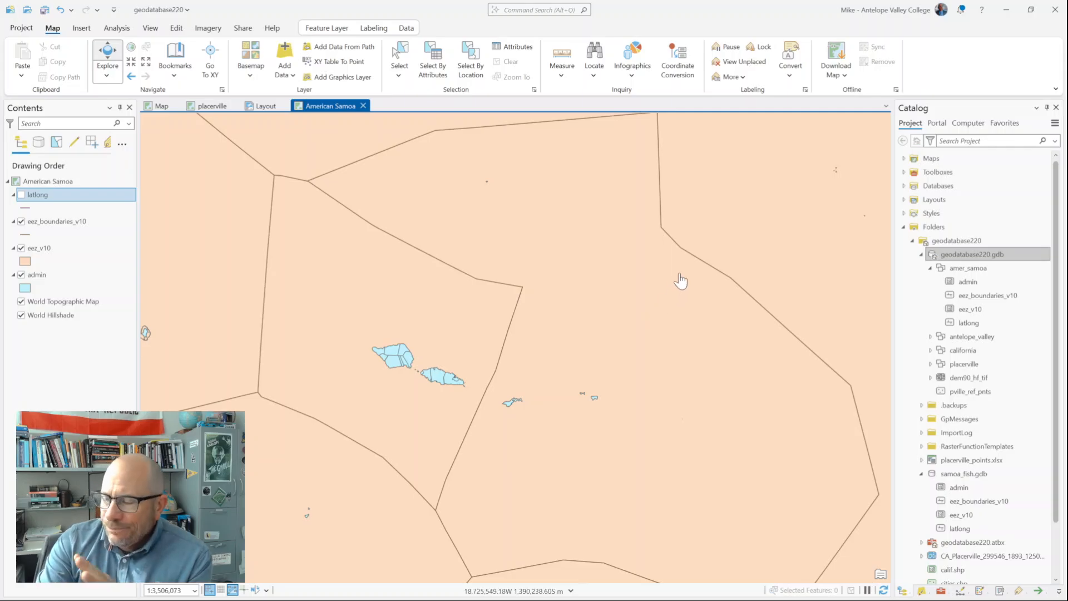
scroll(662, 301, down, 3)
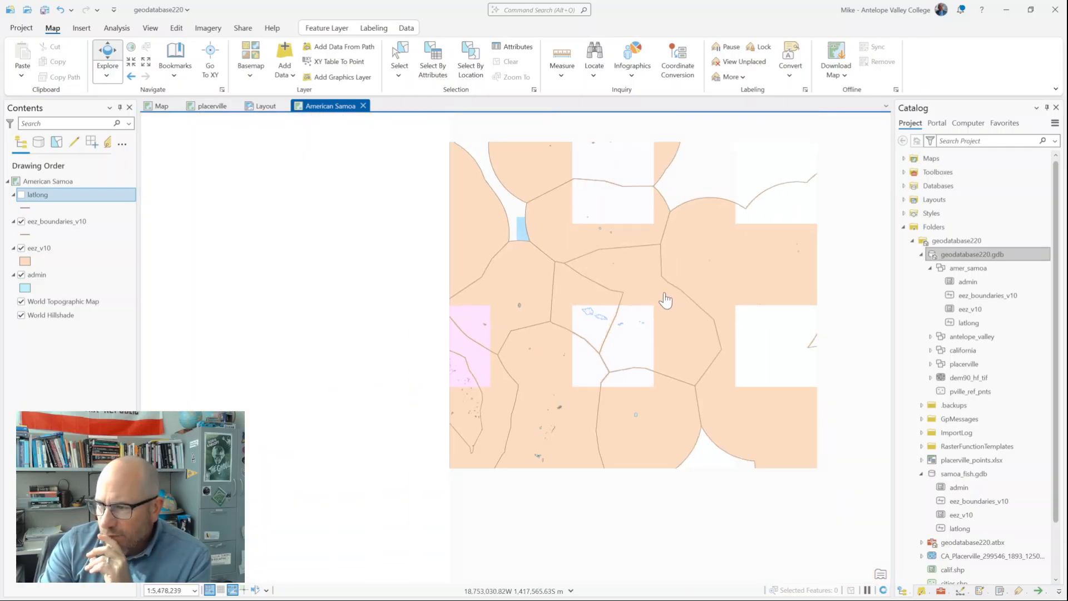
scroll(748, 294, down, 4)
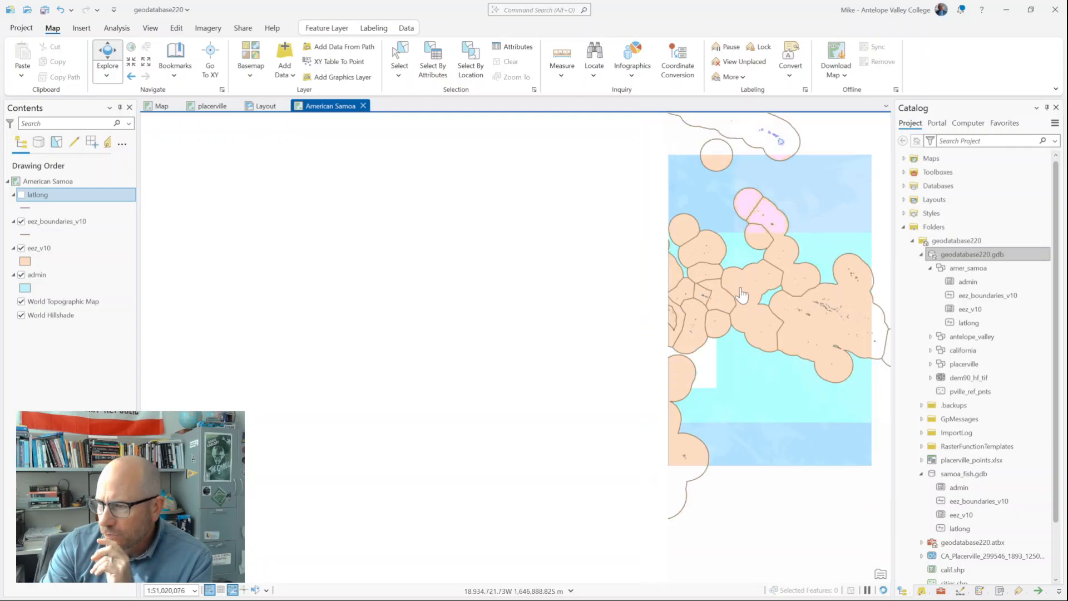
drag(739, 297, 501, 361)
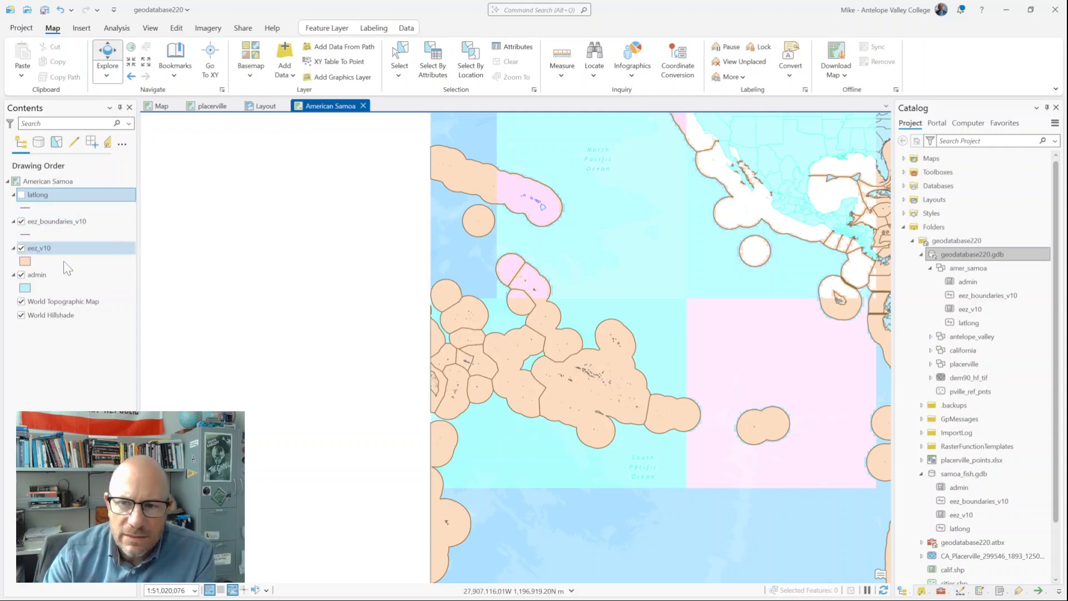
click(63, 183)
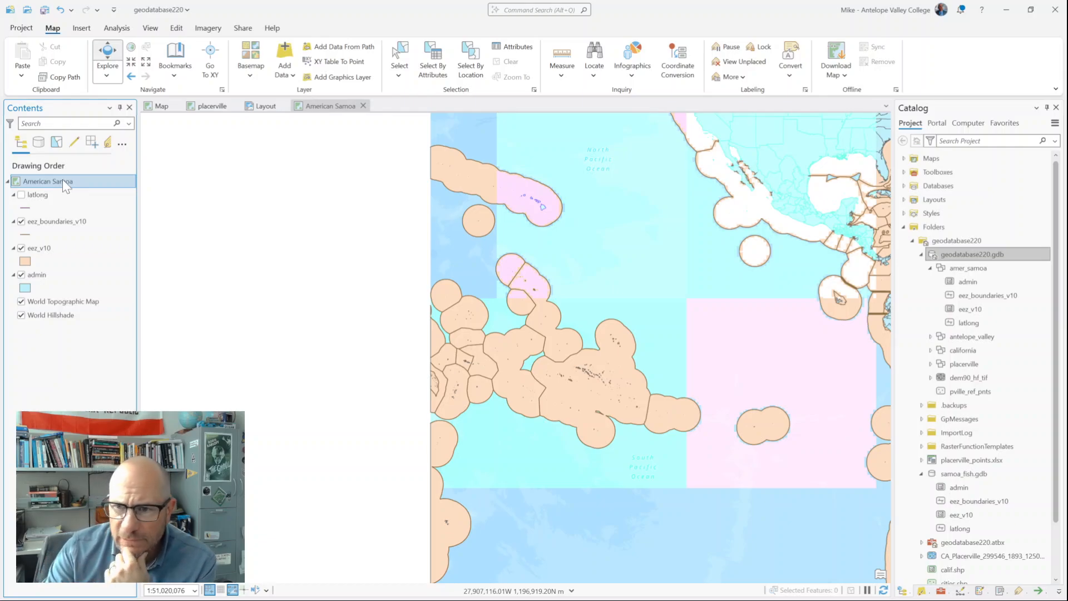
right_click(62, 179)
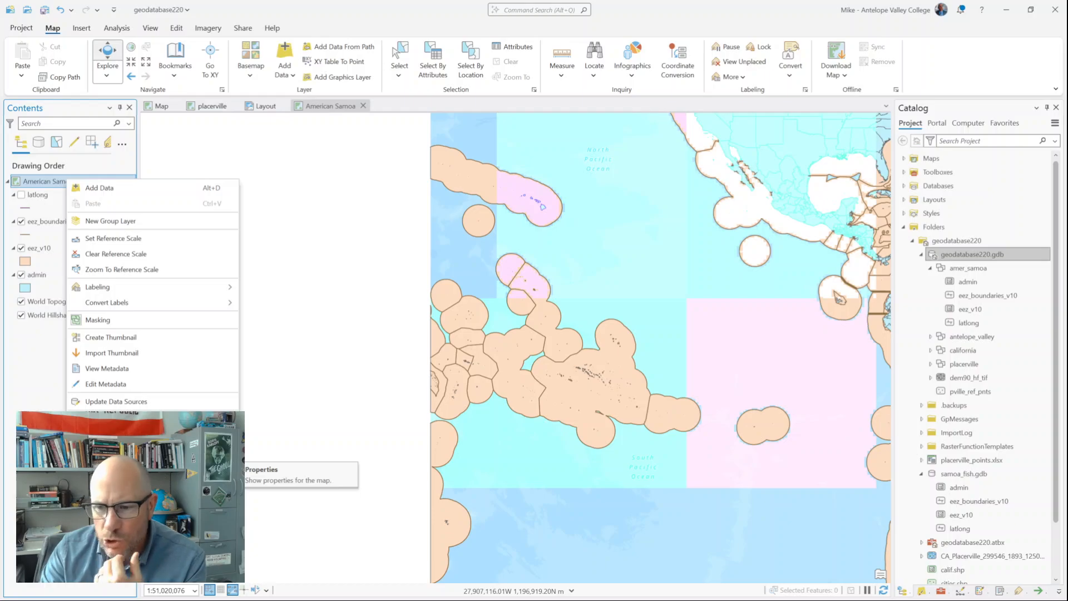
click(111, 418)
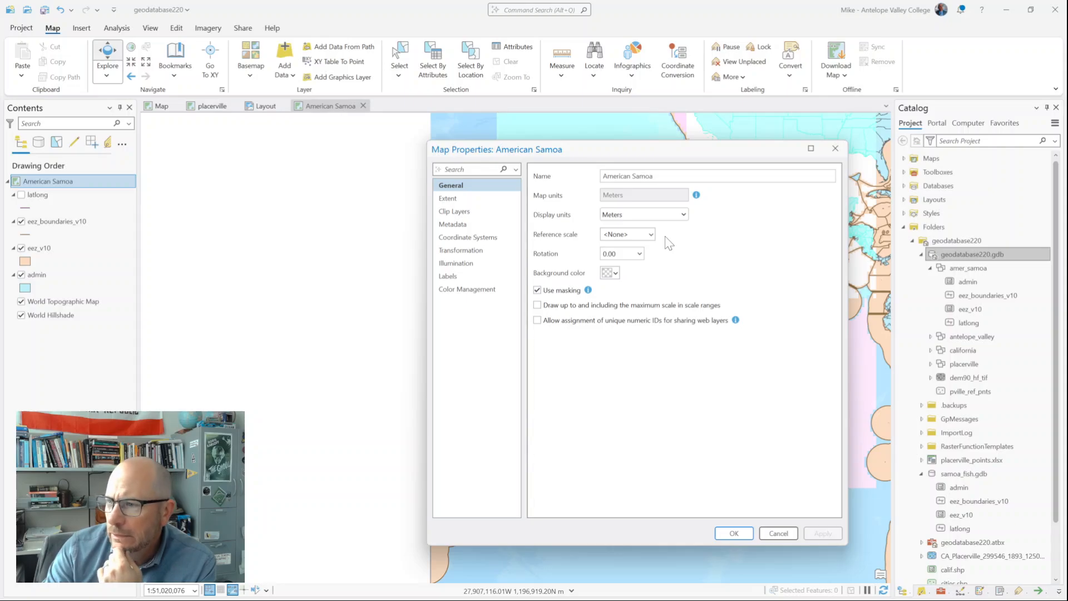
click(472, 240)
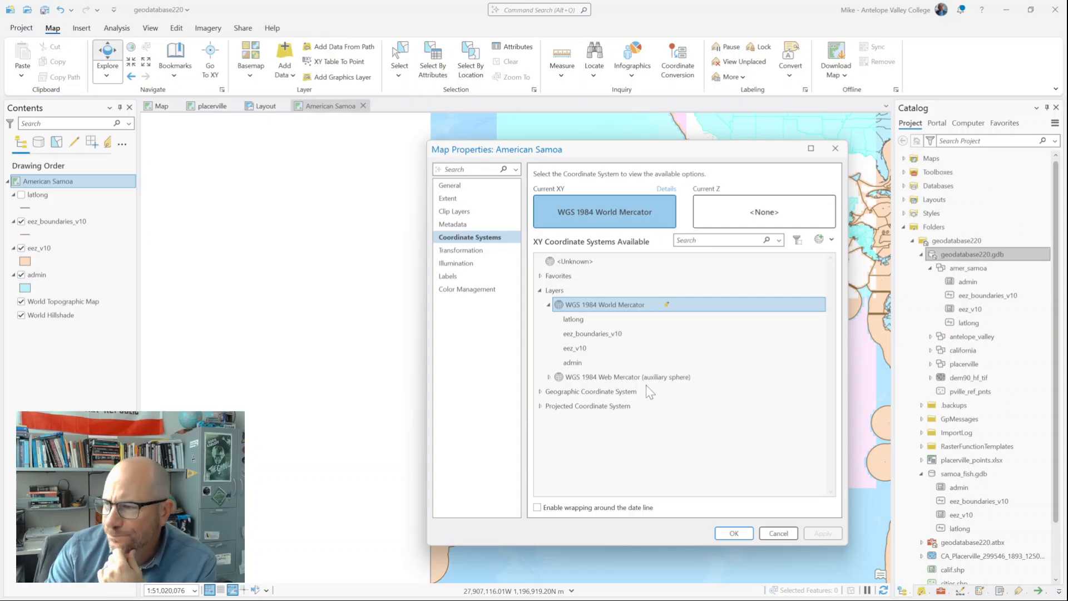
right_click(615, 302)
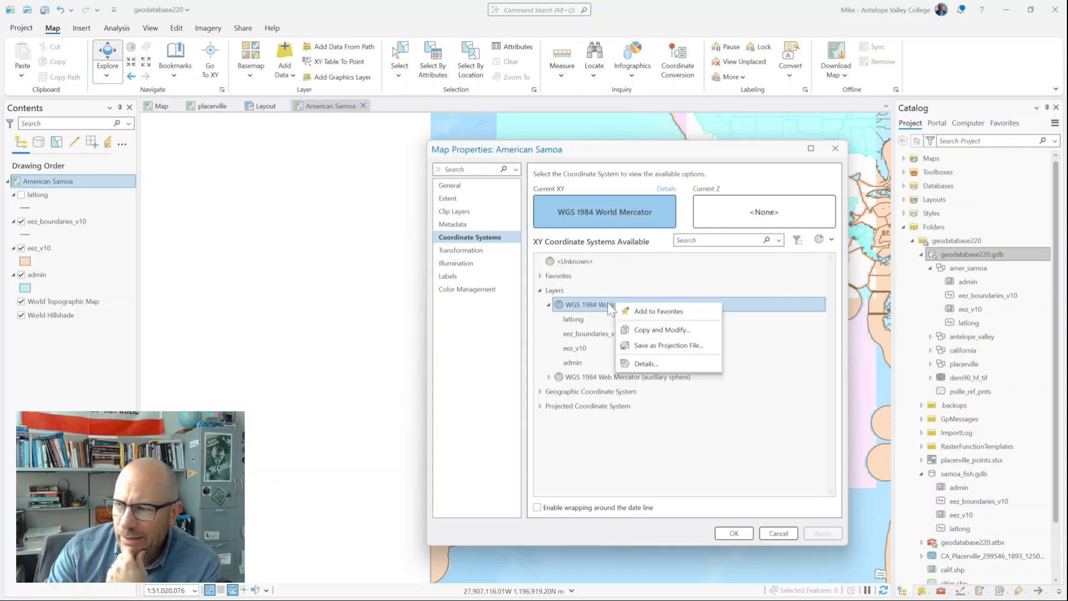
click(658, 328)
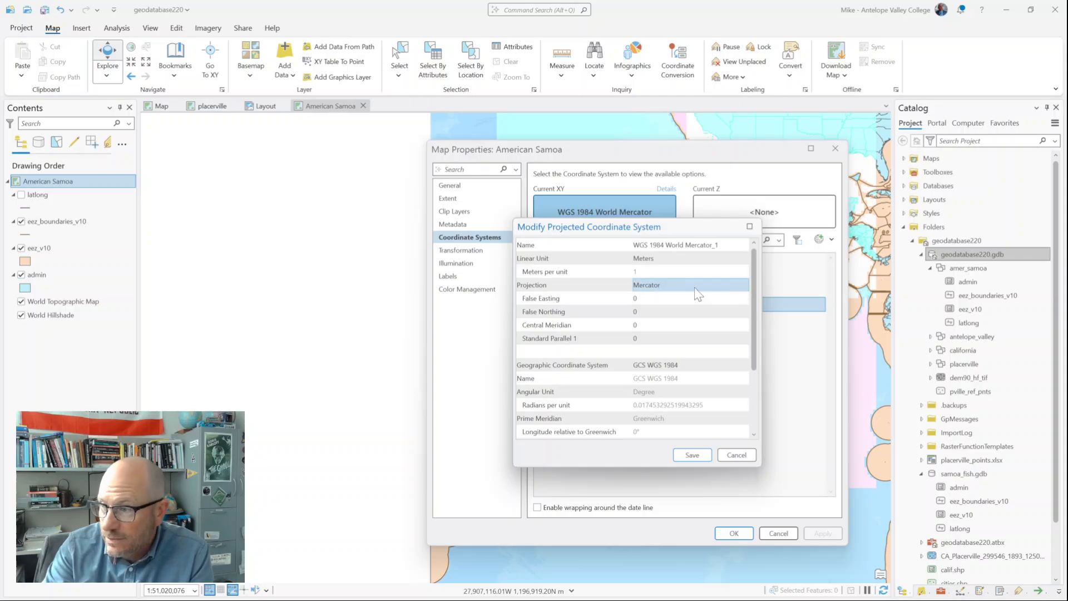
Step: Name the copied coordinate system WGS 1984 World Mercator Pacific
click(715, 244)
drag(714, 244, 706, 245)
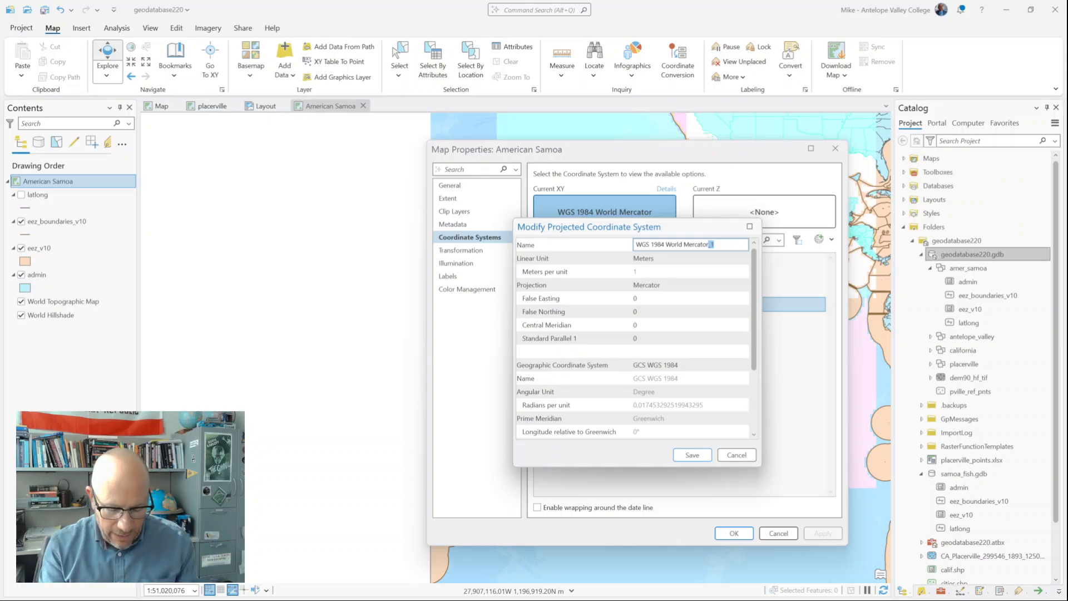
text(Pacific)
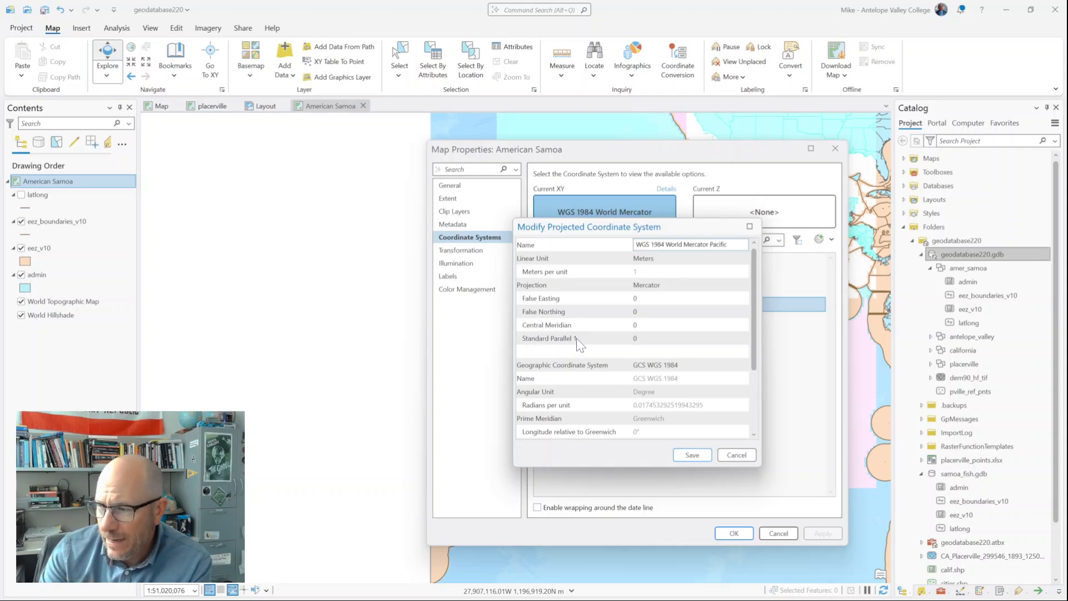
Step: Set the central meridian to 180, then save the custom coordinate system and apply it to the American Samoa map
click(656, 327)
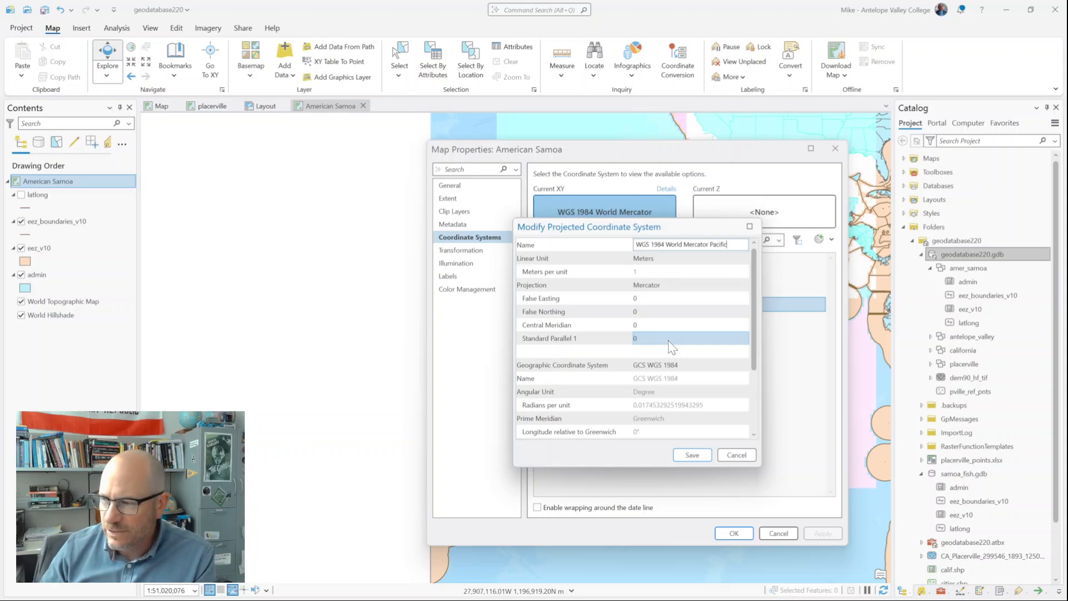
click(671, 325)
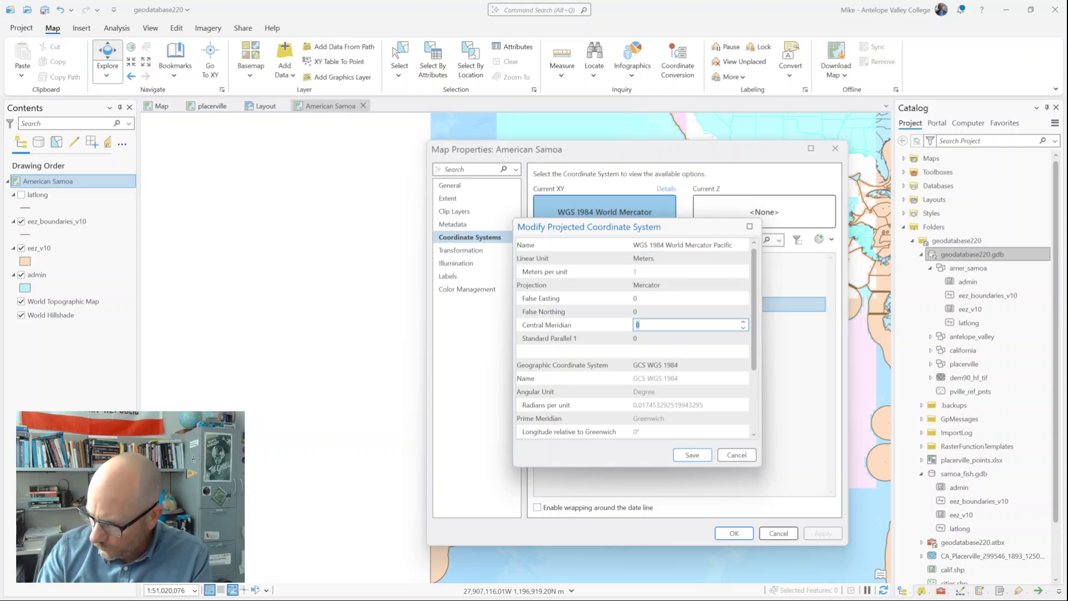
text(180)
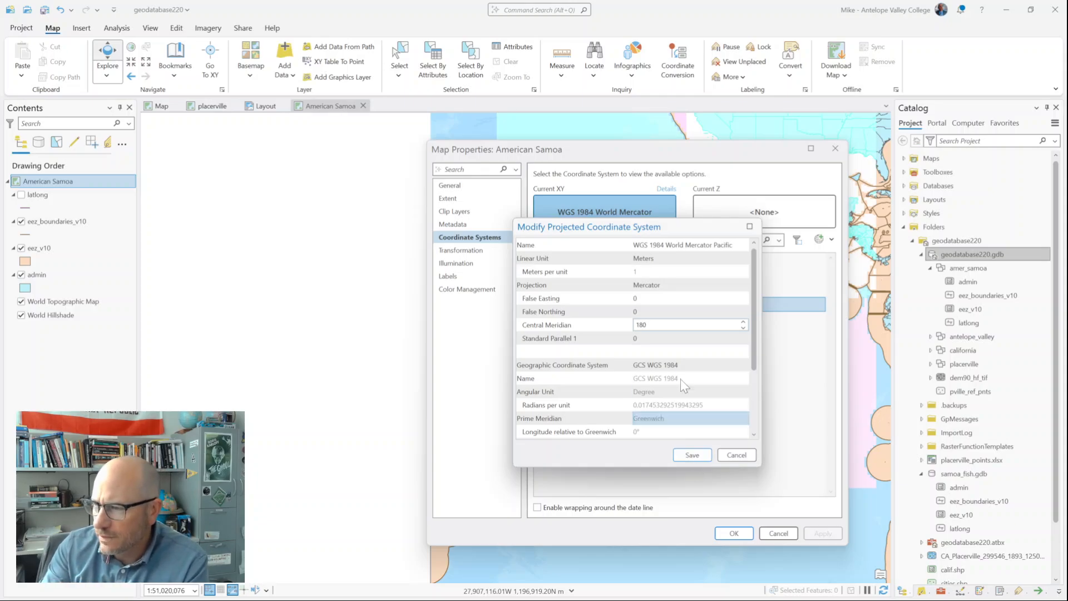
click(687, 456)
click(687, 456)
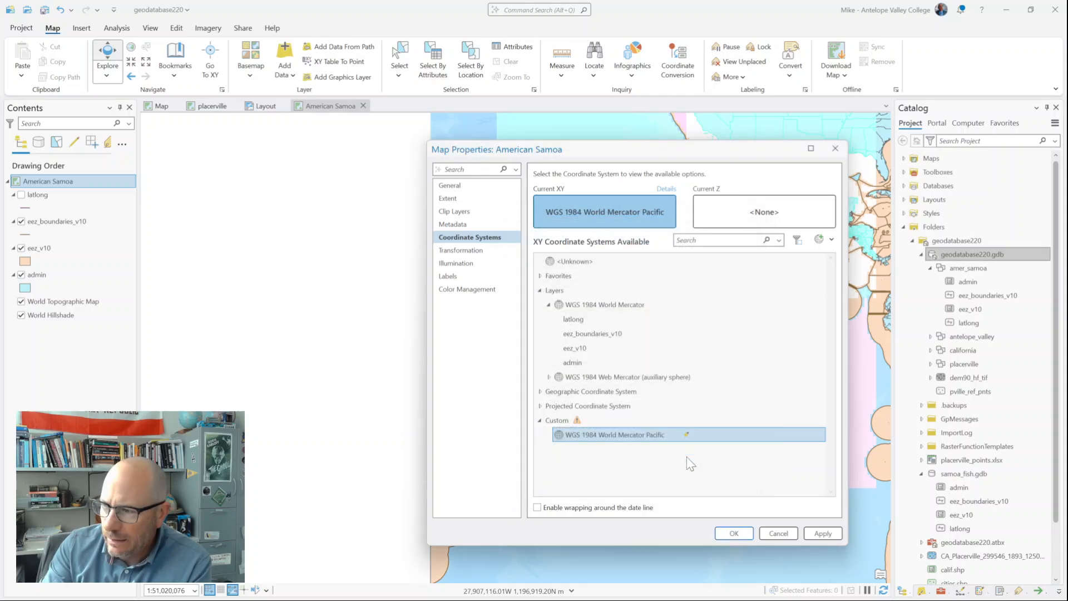
click(823, 533)
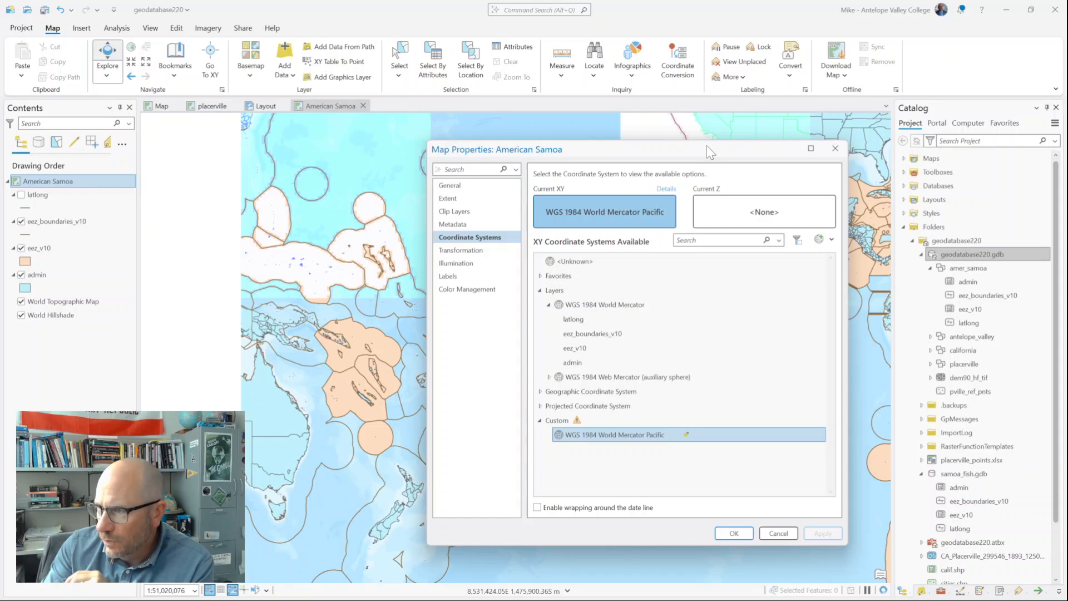
click(733, 533)
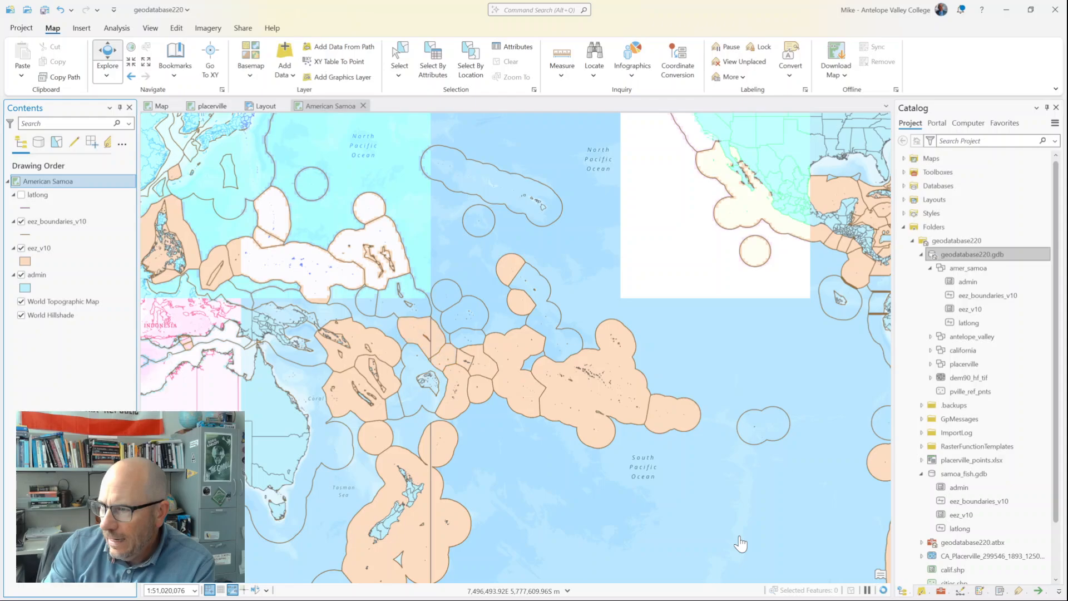
Step: Hide the admin and eez_boundaries_v10 layers so the eez_v10 polygons can be viewed over the basemap
scroll(517, 463, down, 4)
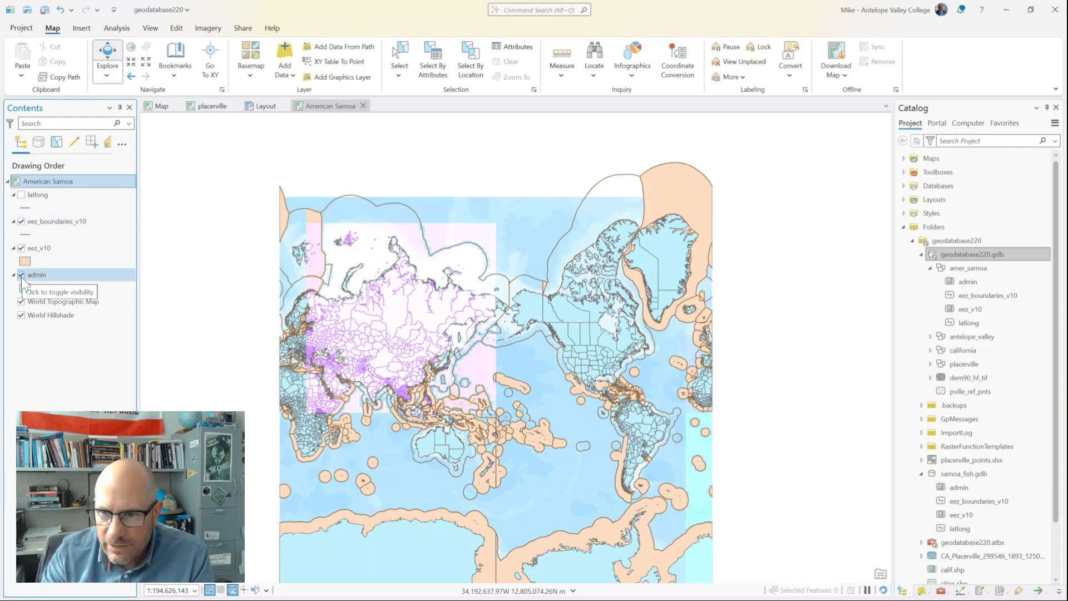
click(21, 274)
click(21, 221)
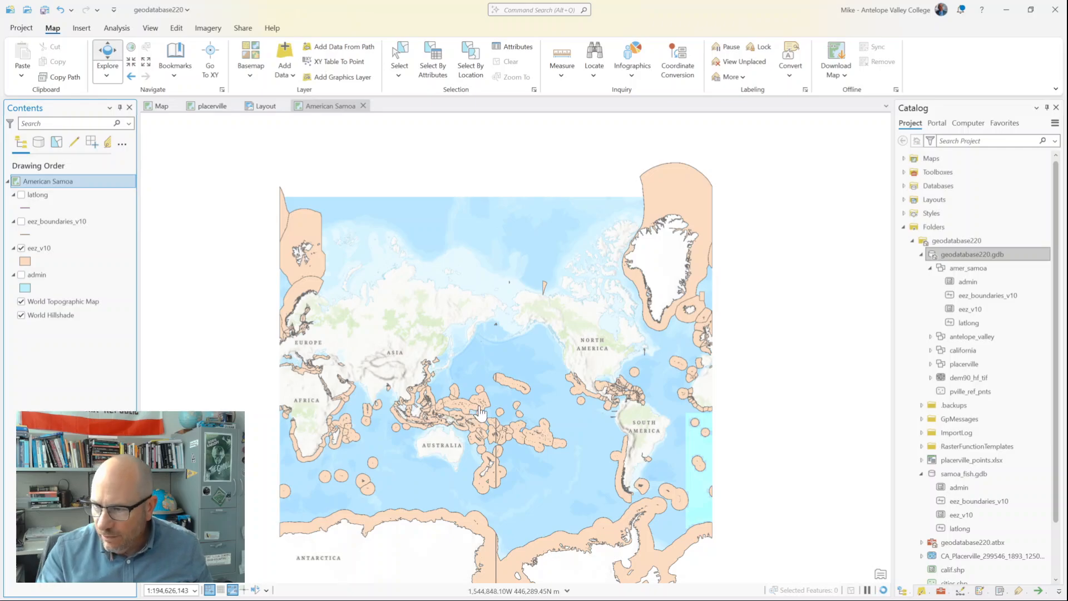
Step: Set the outline width of the eez_v10 polygon symbol to 0 pt and apply it
scroll(477, 405, up, 1)
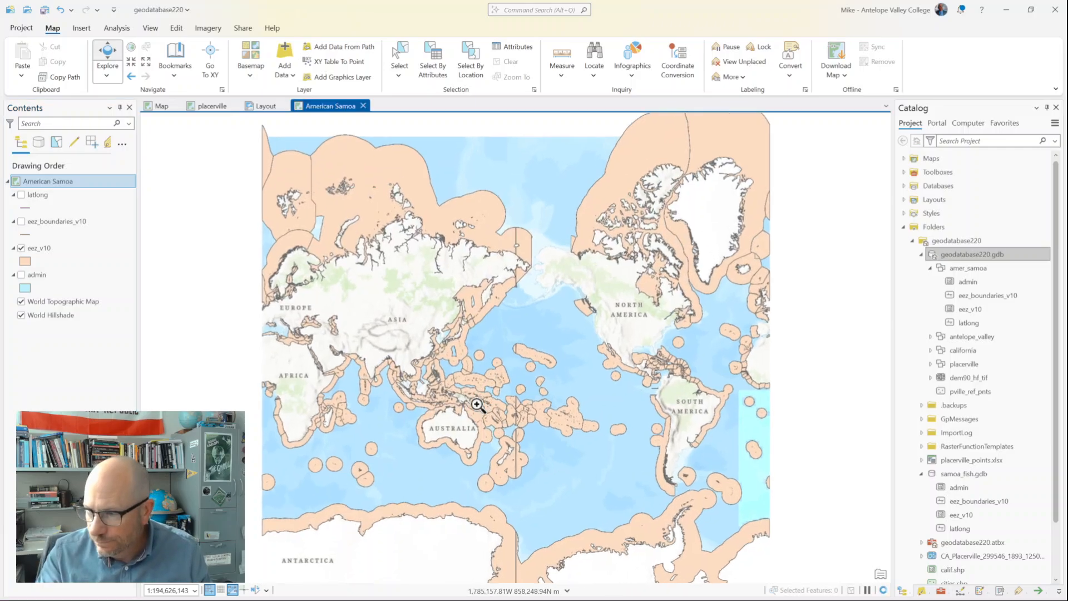
scroll(477, 404, up, 3)
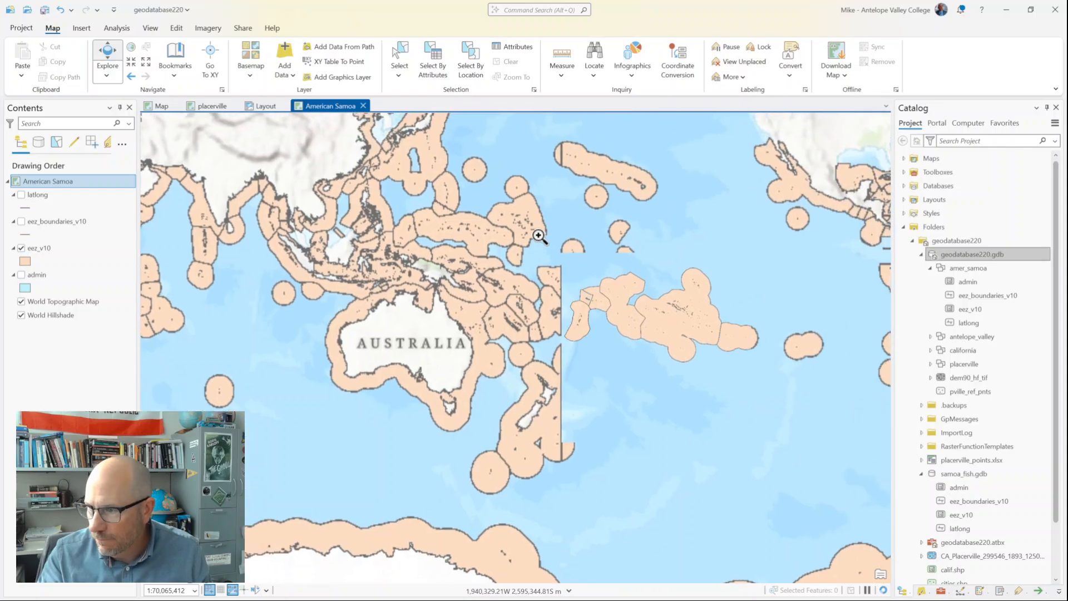
scroll(610, 365, up, 2)
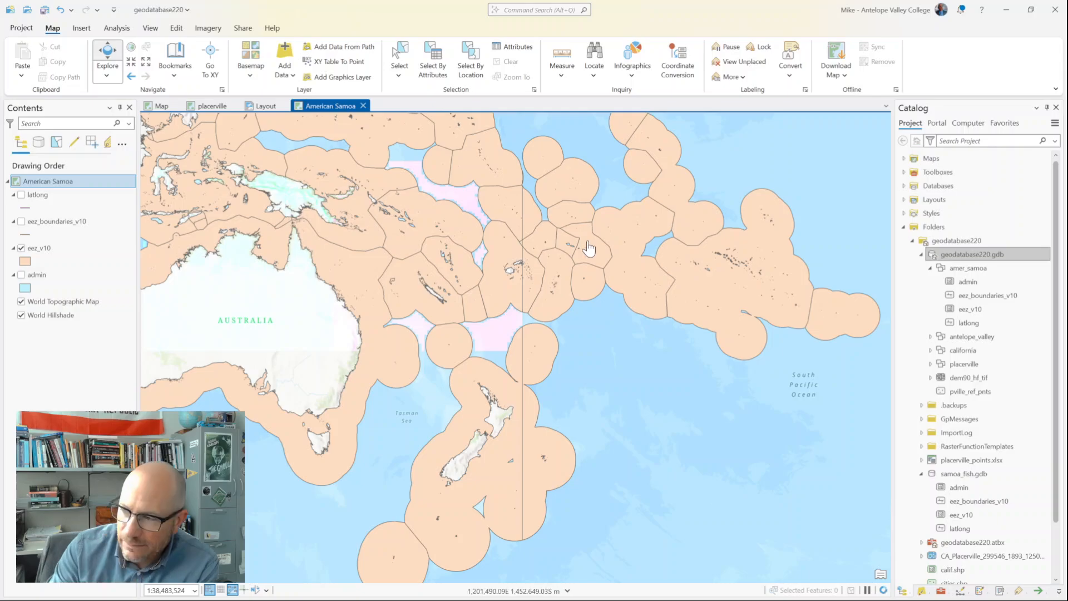
click(24, 261)
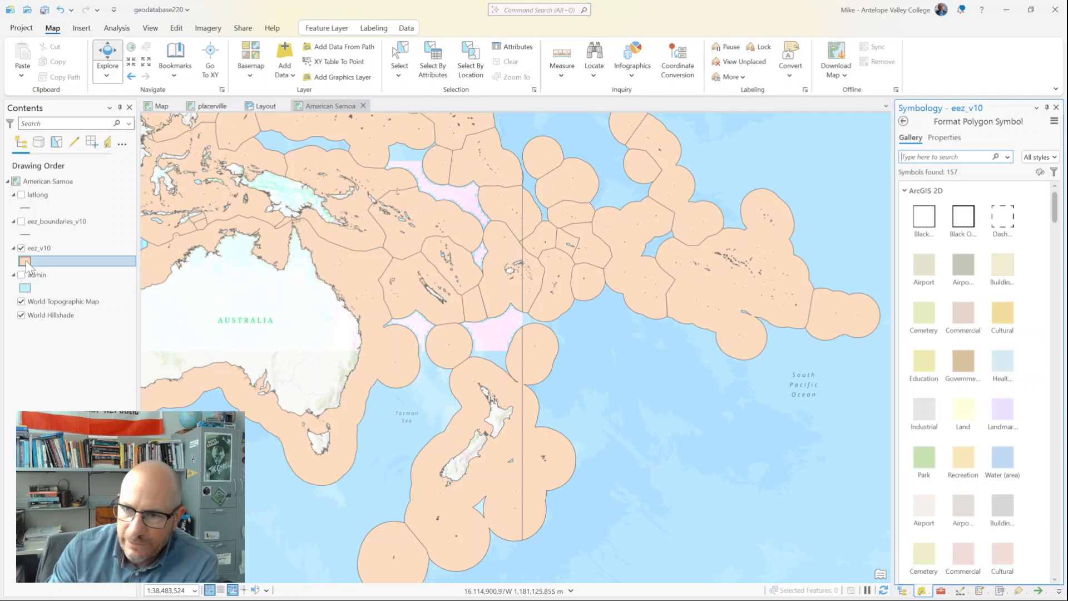
click(946, 138)
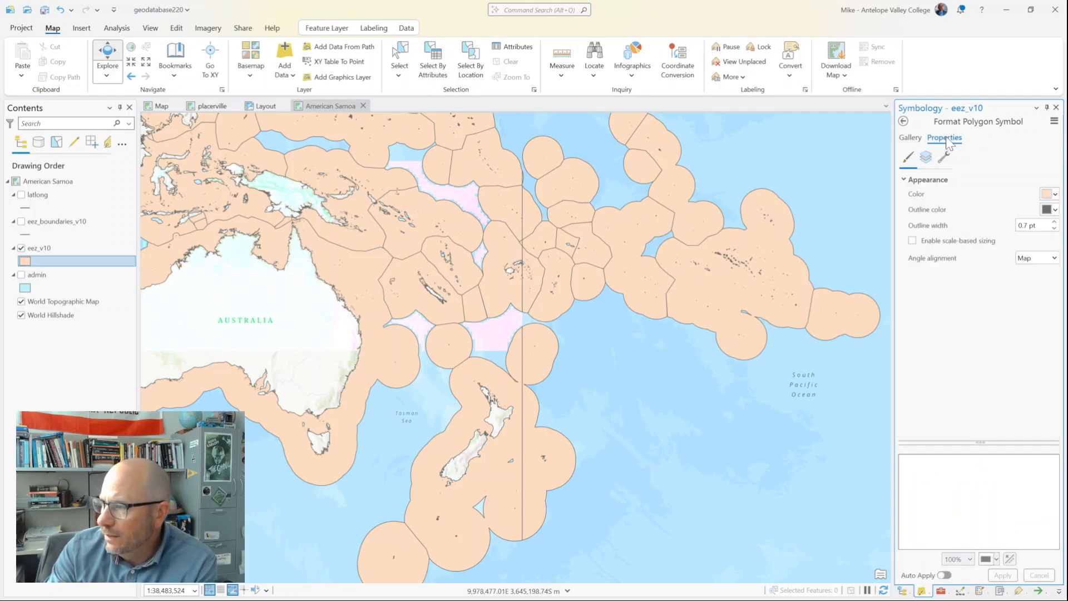
click(1053, 228)
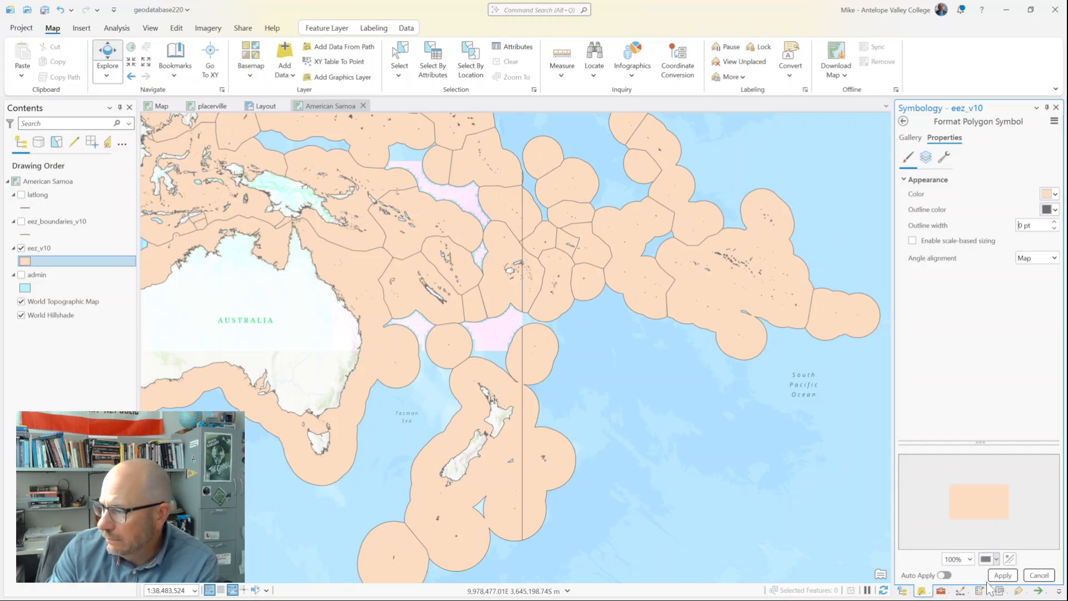
click(1001, 576)
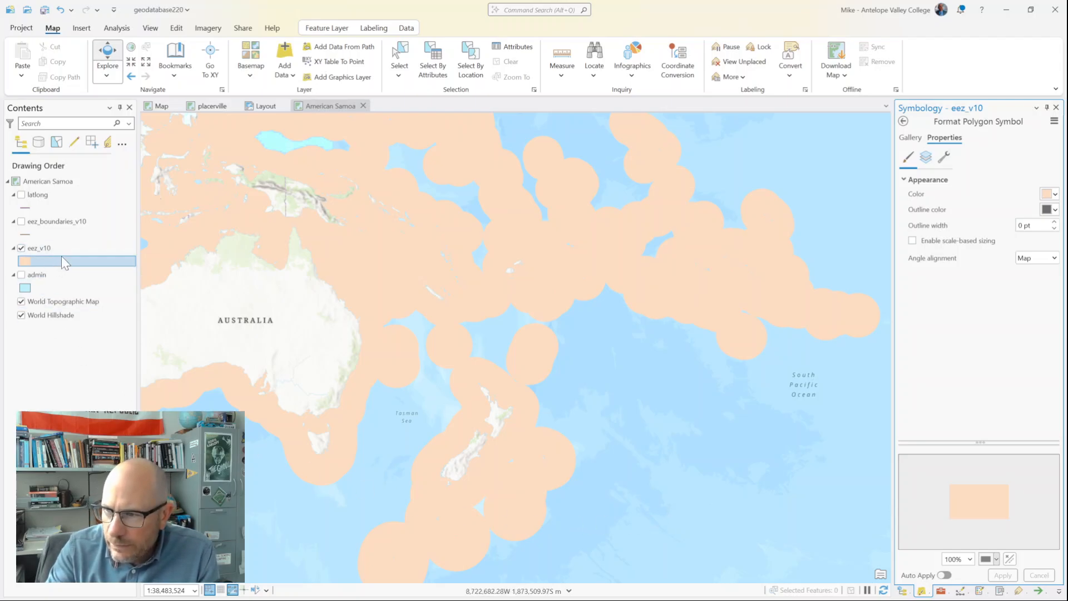
Step: Show the eez_boundaries_v10 and admin layers, hide the World Topographic Map and World Hillshade basemaps, and save the project
click(22, 221)
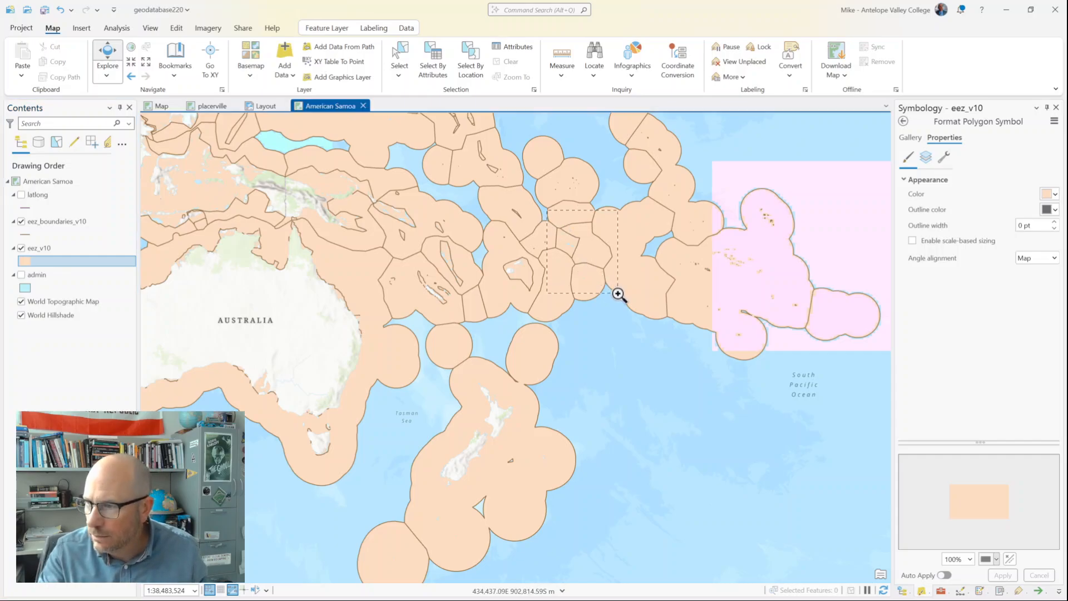
scroll(615, 295, up, 5)
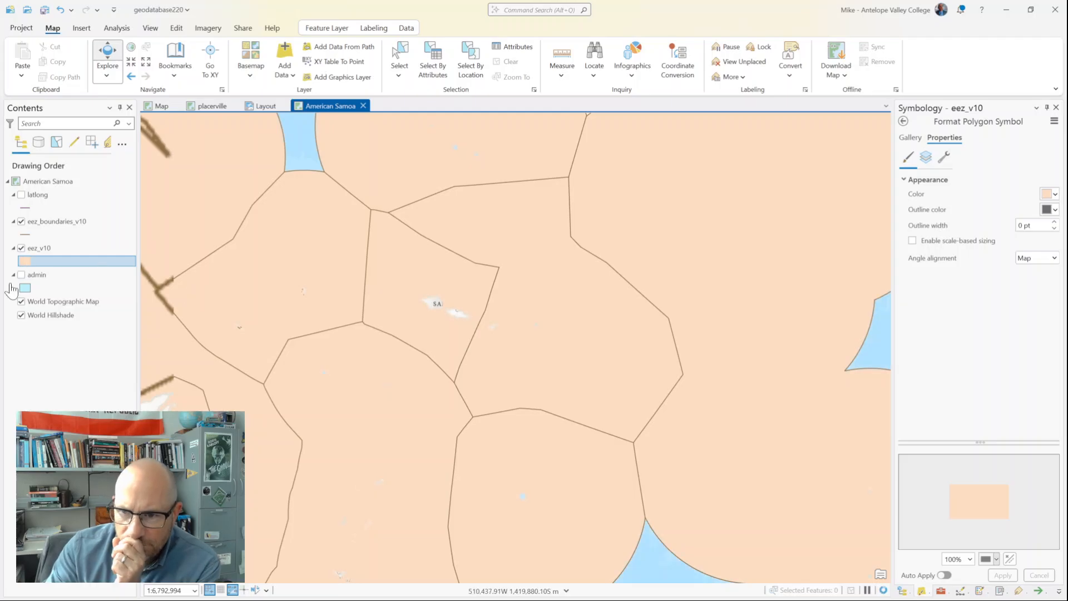
click(21, 301)
click(22, 315)
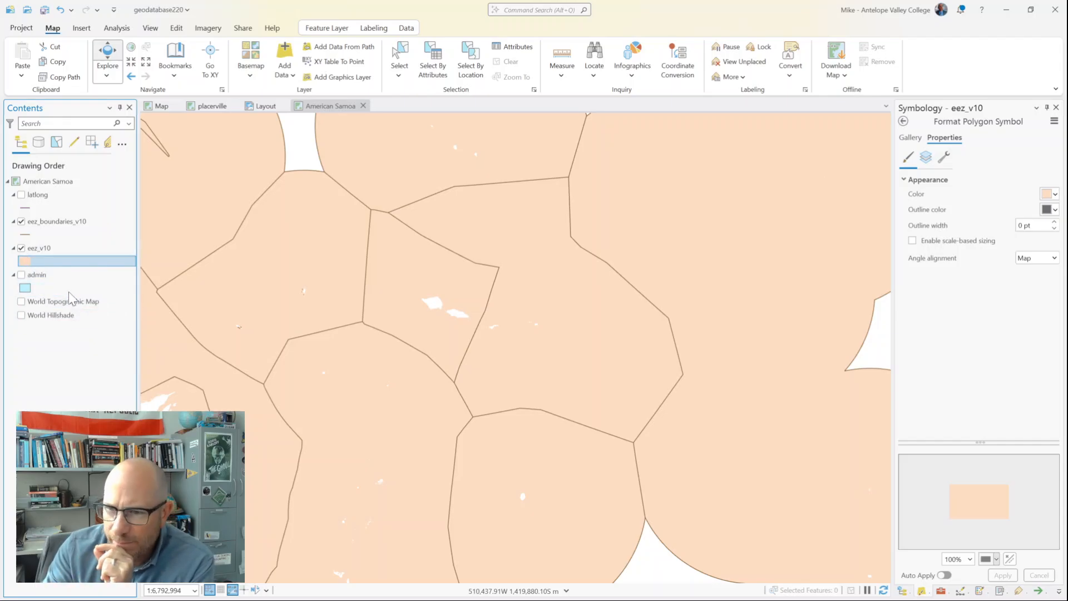
click(22, 276)
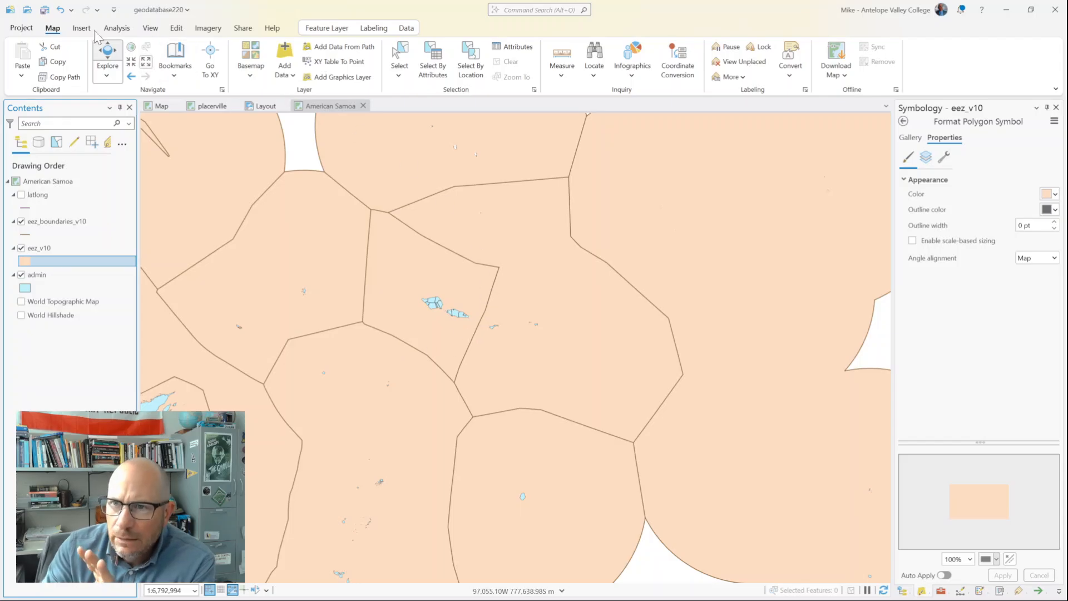
click(46, 11)
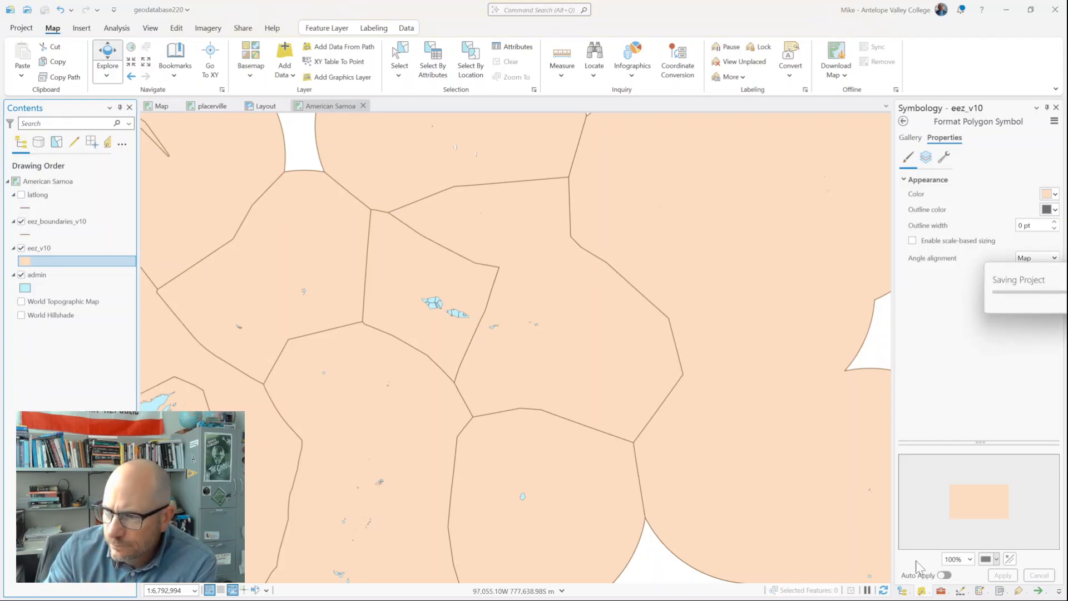